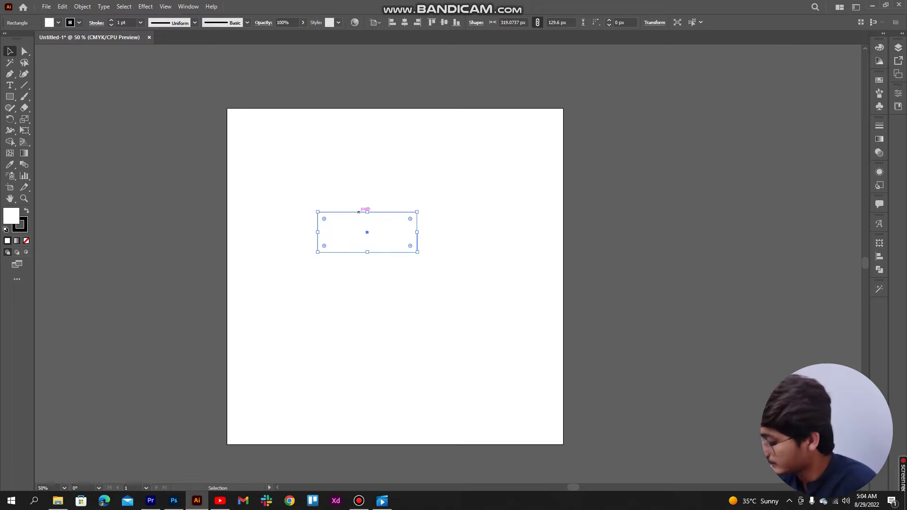
Step: Delete the existing rectangle from the artboard
{"action": "key", "text": "Delete"}
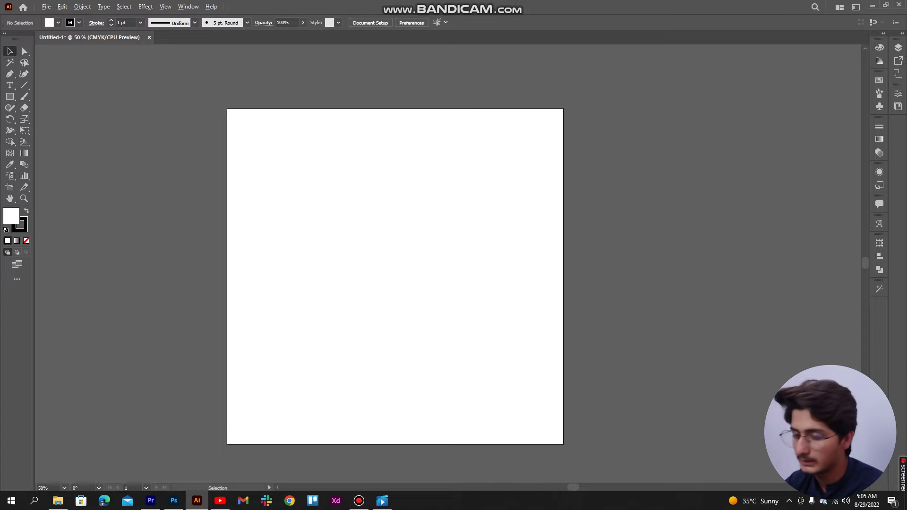
{"action": "key", "text": "ctrl+equal"}
{"action": "key", "text": "ctrl+equal"}
{"action": "key", "text": "ctrl+minus"}
{"action": "key", "text": "ctrl+minus"}
{"action": "key", "text": "ctrl+minus"}
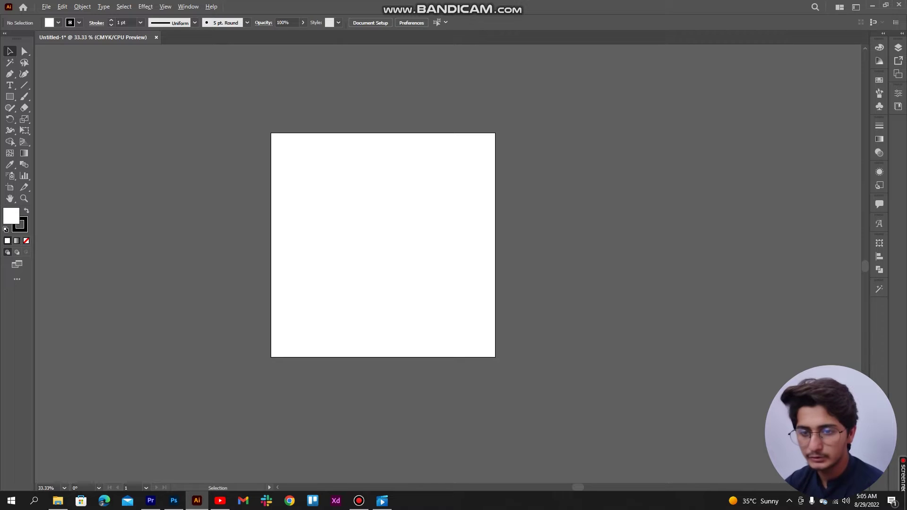
{"action": "key", "text": "ctrl+equal"}
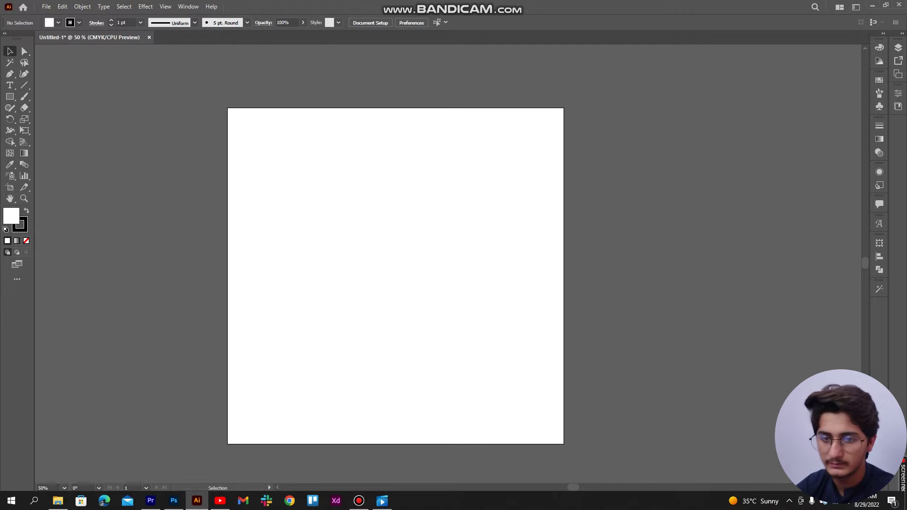
{"action": "left_click", "coordinate": [9, 187]}
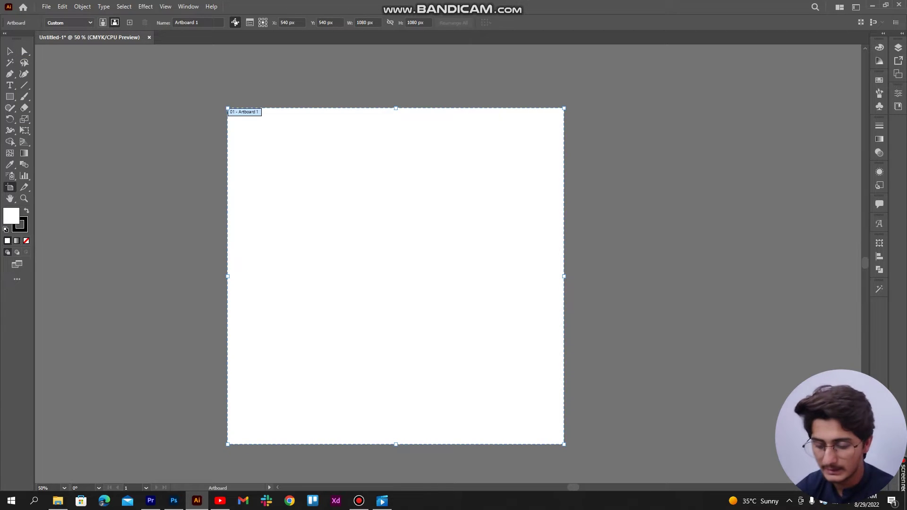
{"action": "key", "text": "Escape"}
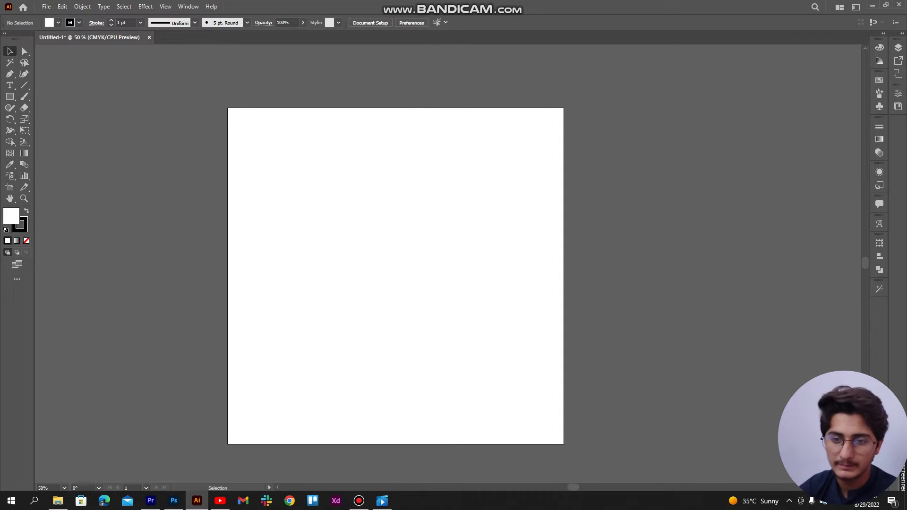
{"action": "left_click", "coordinate": [10, 97]}
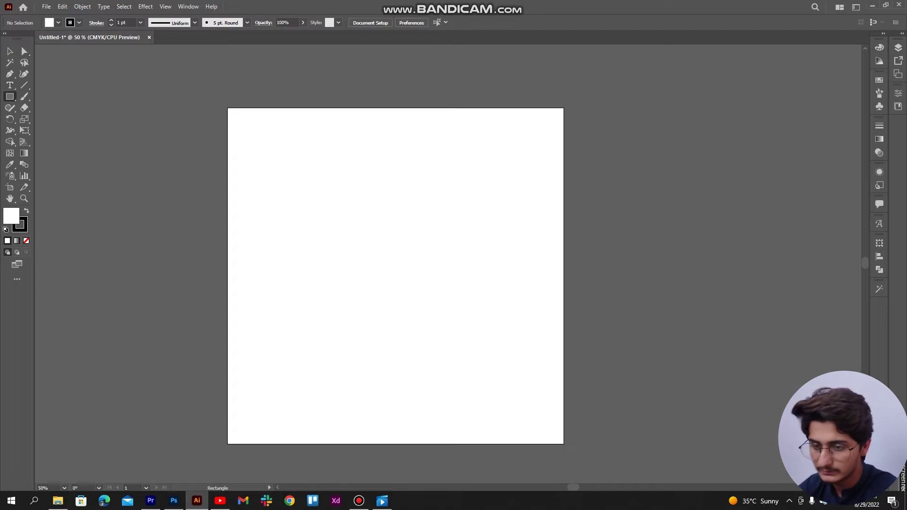
Step: Draw a roughly 330 px square near the artboard's middle and select it with the Selection tool
{"action": "left_click_drag", "start_coordinate": [364, 266], "coordinate": [415, 318]}
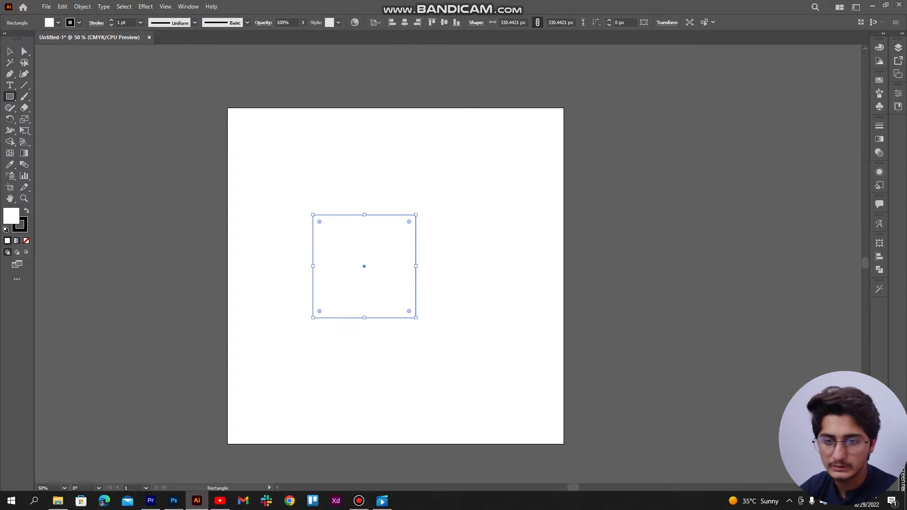
{"action": "key", "text": "v"}
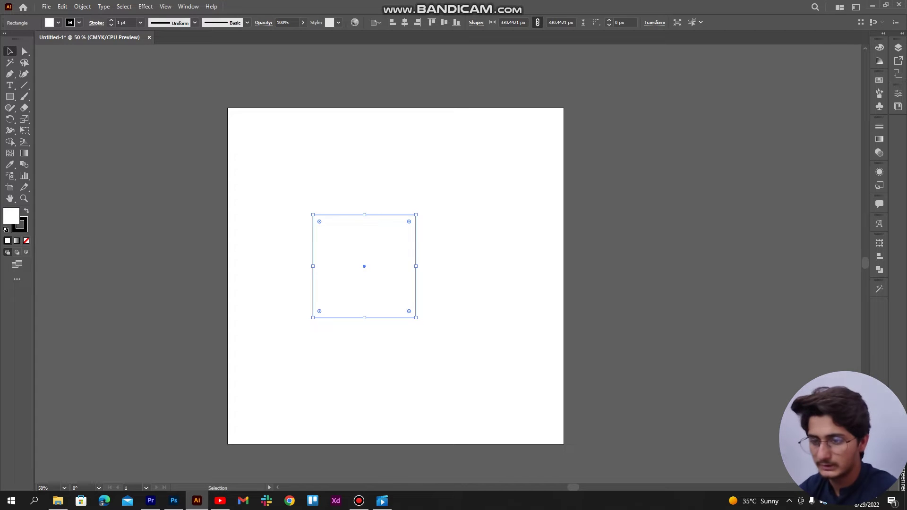
{"action": "key", "text": "ctrl+shift+a"}
{"action": "left_click", "coordinate": [364, 266]}
{"action": "key", "text": "ctrl+shift+a"}
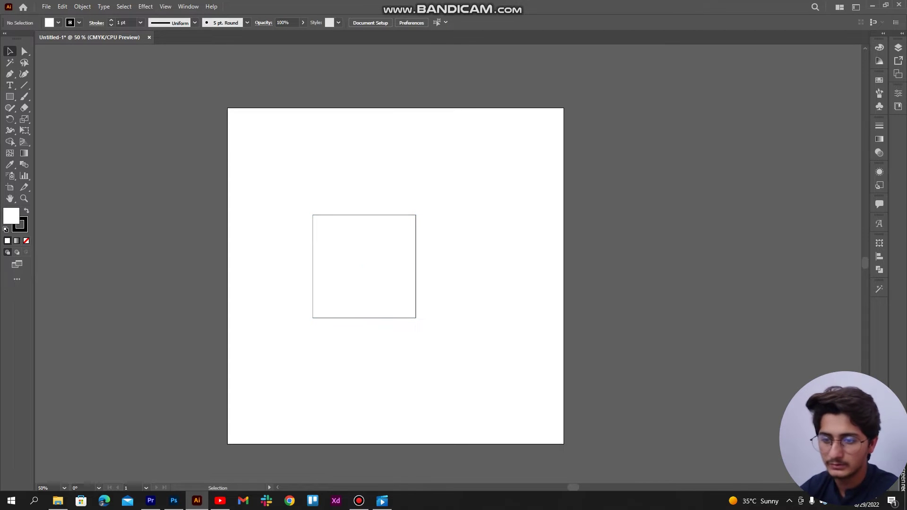
{"action": "scroll", "coordinate": [363, 266], "scroll_direction": "down", "scroll_amount": 1}
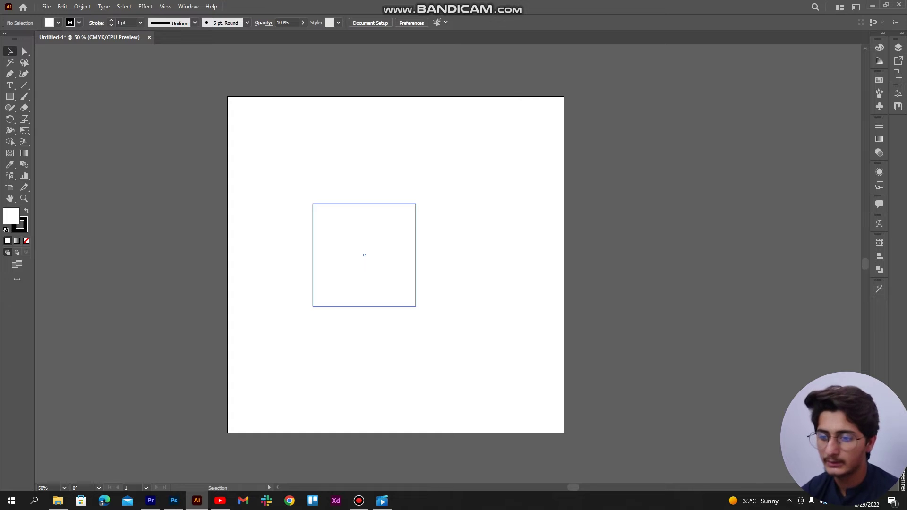
{"action": "key", "text": "ctrl+a"}
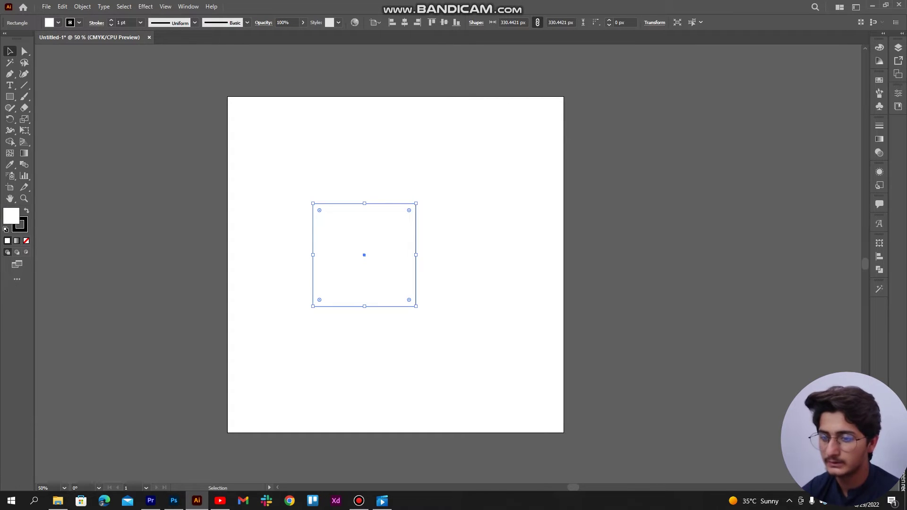
{"action": "scroll", "coordinate": [395, 259], "scroll_direction": "down", "scroll_amount": 1}
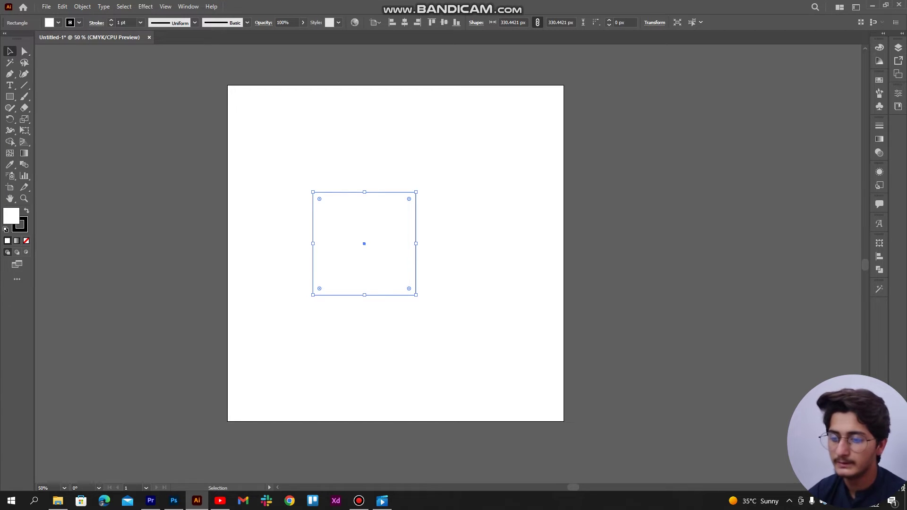
{"action": "mouse_move", "coordinate": [416, 244]}
{"action": "left_mouse_down"}
{"action": "mouse_move", "coordinate": [498, 244]}
{"action": "mouse_move", "coordinate": [416, 243]}
{"action": "left_mouse_up"}
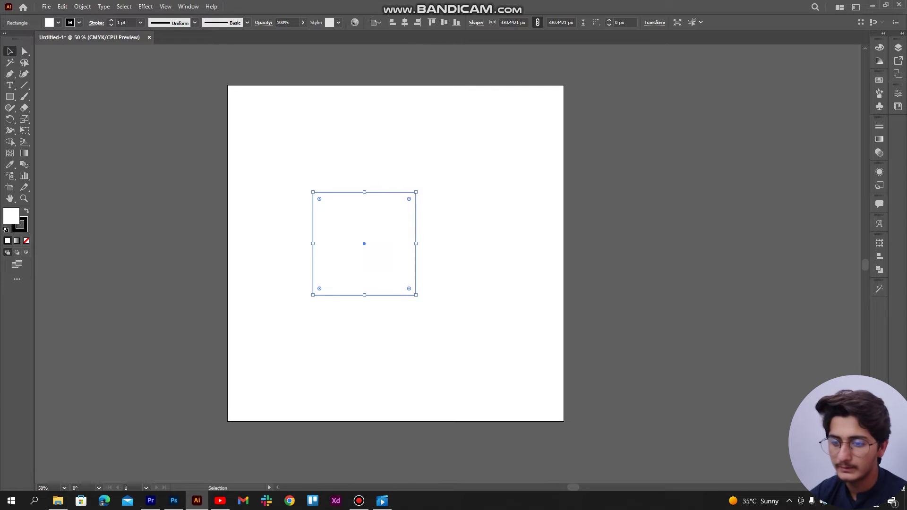
{"action": "mouse_move", "coordinate": [364, 192]}
{"action": "left_mouse_down"}
{"action": "mouse_move", "coordinate": [364, 120]}
{"action": "mouse_move", "coordinate": [364, 192]}
{"action": "left_mouse_up"}
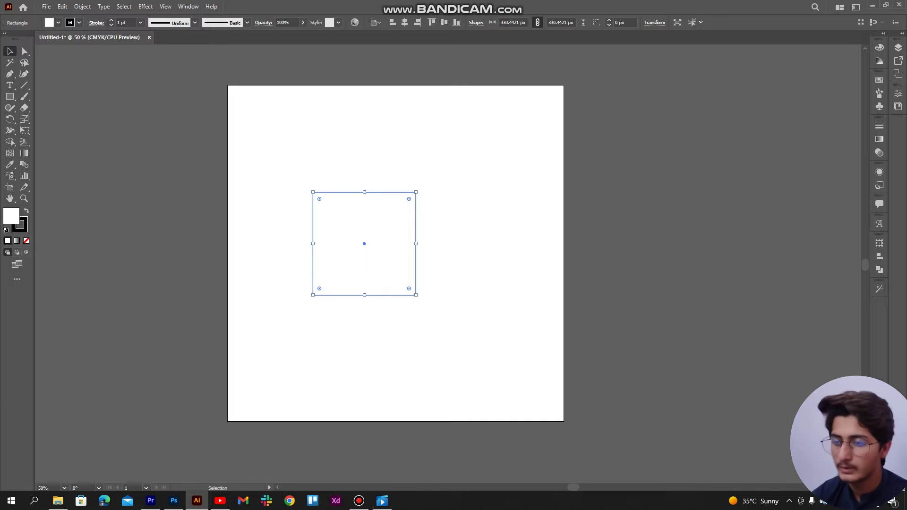
{"action": "left_click_drag", "start_coordinate": [416, 192], "coordinate": [440, 168]}
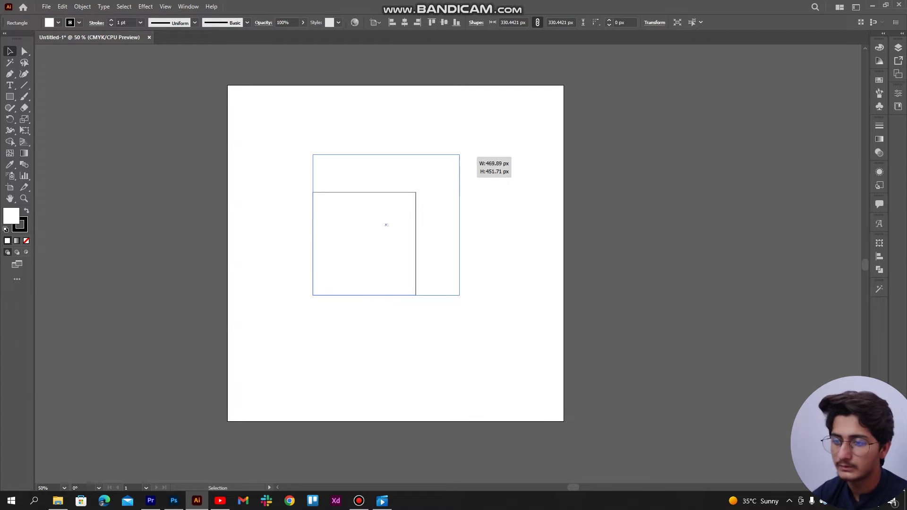
Step: Resize the square proportionally up toward about 491 px, then back down to about 326 px
{"action": "mouse_move", "coordinate": [439, 169]}
{"action": "left_mouse_down"}
{"action": "mouse_move", "coordinate": [460, 145]}
{"action": "mouse_move", "coordinate": [415, 193]}
{"action": "left_mouse_up"}
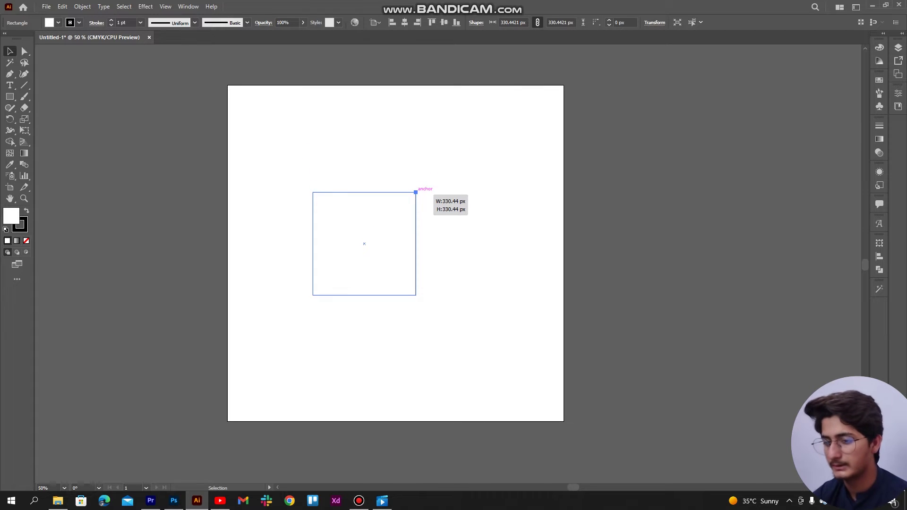
{"action": "mouse_move", "coordinate": [416, 192]}
{"action": "left_mouse_down"}
{"action": "mouse_move", "coordinate": [421, 182]}
{"action": "mouse_move", "coordinate": [418, 190]}
{"action": "left_mouse_up"}
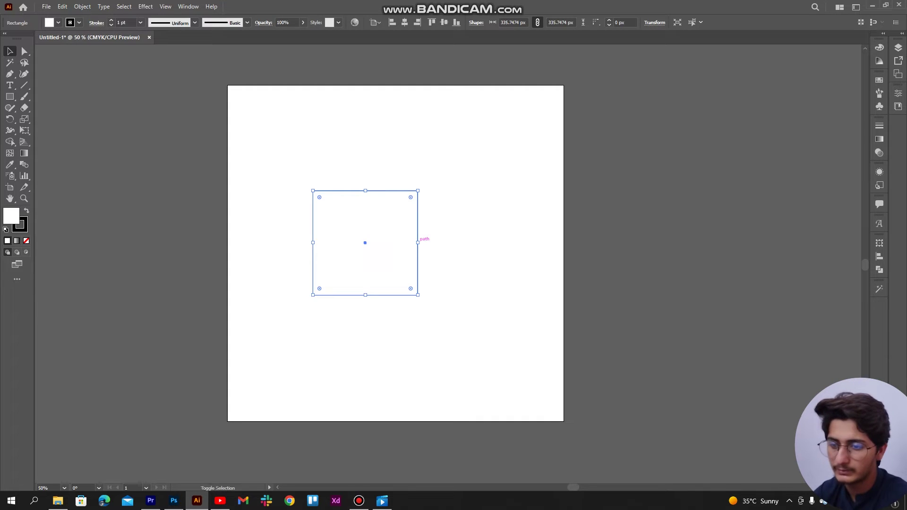
{"action": "left_click_drag", "start_coordinate": [417, 243], "coordinate": [466, 243]}
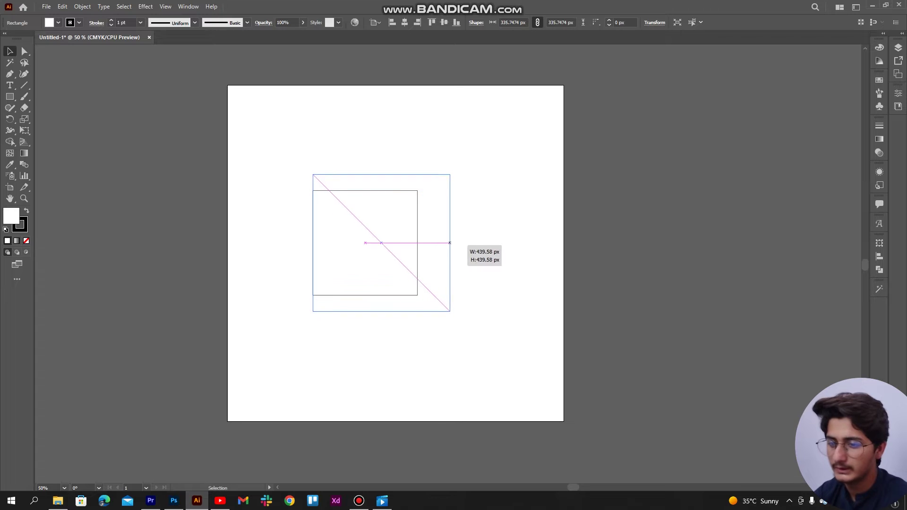
{"action": "left_click", "coordinate": [471, 243]}
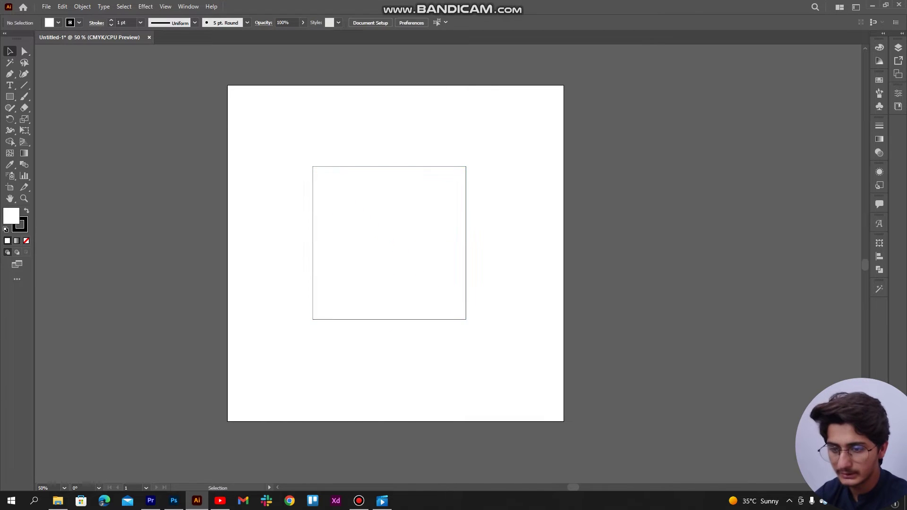
{"action": "left_click", "coordinate": [389, 243]}
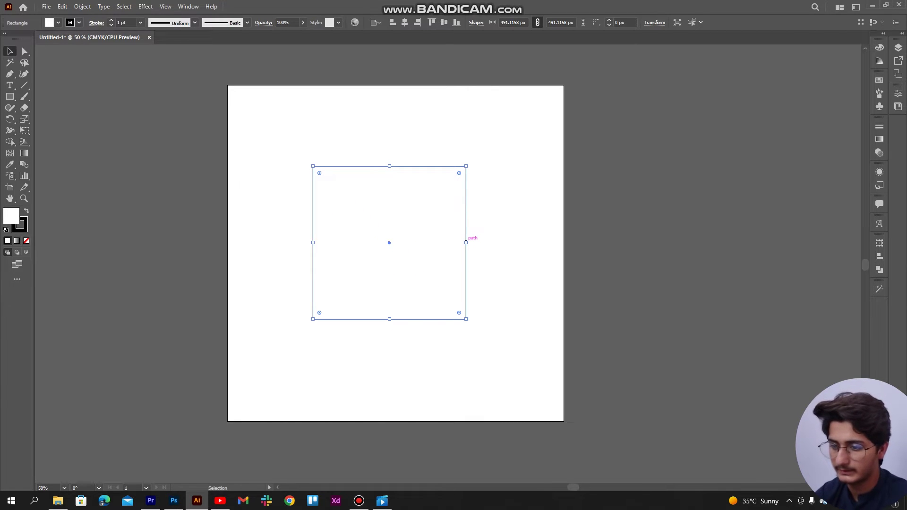
{"action": "left_click_drag", "start_coordinate": [466, 242], "coordinate": [414, 243]}
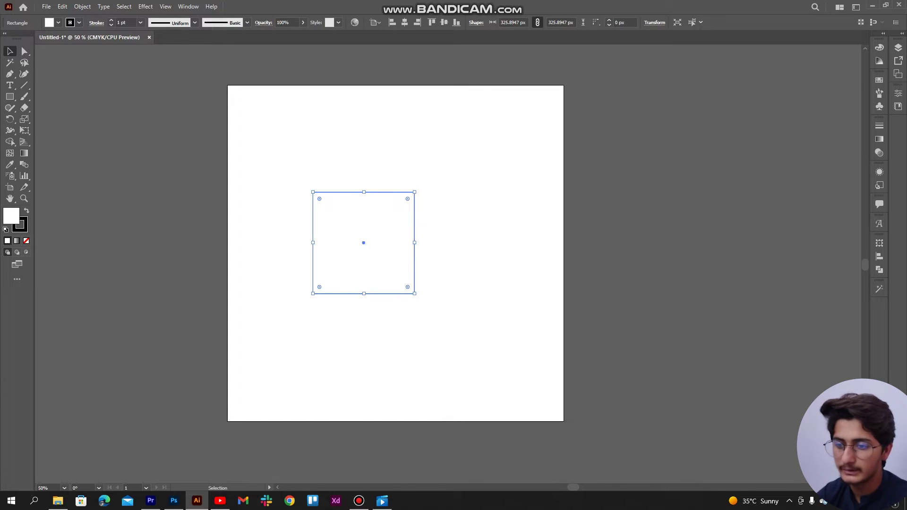
Step: Scale the square through about 486 px and 588 px, settling at about 347 px
{"action": "mouse_move", "coordinate": [414, 242]}
{"action": "left_mouse_down"}
{"action": "mouse_move", "coordinate": [464, 243]}
{"action": "mouse_move", "coordinate": [421, 242]}
{"action": "left_mouse_up"}
{"action": "mouse_move", "coordinate": [368, 189]}
{"action": "left_mouse_down"}
{"action": "mouse_move", "coordinate": [367, 114]}
{"action": "mouse_move", "coordinate": [367, 142]}
{"action": "left_mouse_up"}
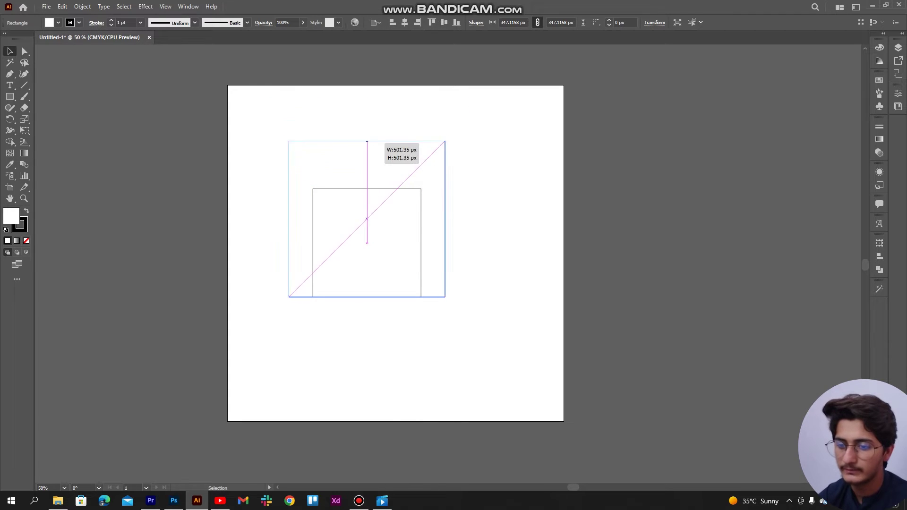
{"action": "left_click_drag", "start_coordinate": [367, 142], "coordinate": [367, 189]}
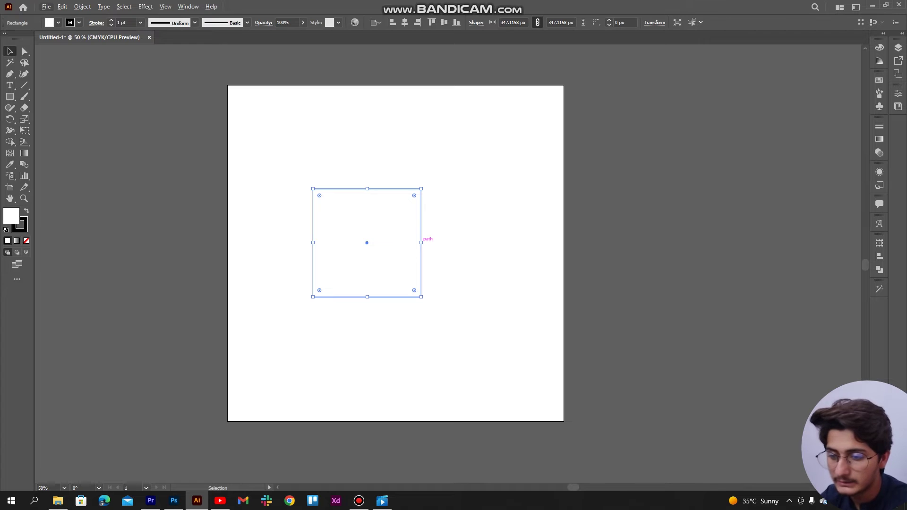
Step: Resize the square evenly around its centre to about 359 px per side
{"action": "left_click_drag", "start_coordinate": [422, 242], "coordinate": [423, 243]}
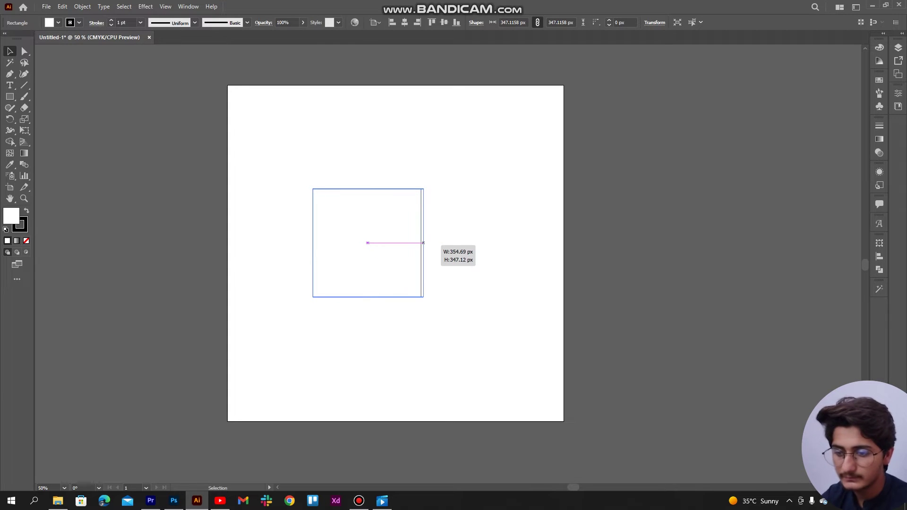
{"action": "mouse_move", "coordinate": [424, 243]}
{"action": "left_mouse_down"}
{"action": "mouse_move", "coordinate": [470, 243]}
{"action": "mouse_move", "coordinate": [415, 259]}
{"action": "mouse_move", "coordinate": [441, 245]}
{"action": "mouse_move", "coordinate": [423, 243]}
{"action": "mouse_move", "coordinate": [425, 222]}
{"action": "mouse_move", "coordinate": [388, 236]}
{"action": "mouse_move", "coordinate": [377, 207]}
{"action": "left_mouse_up"}
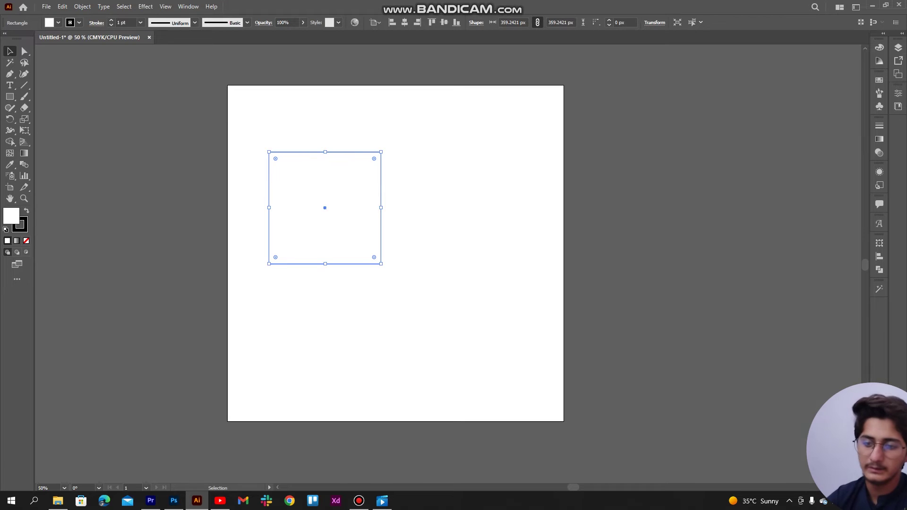
{"action": "key", "text": "ctrl+shift+a"}
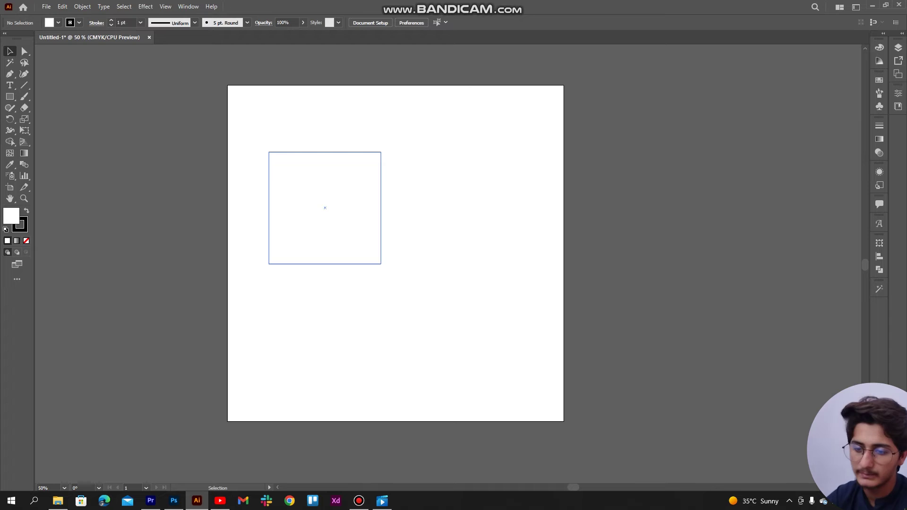
{"action": "key", "text": "ctrl+a"}
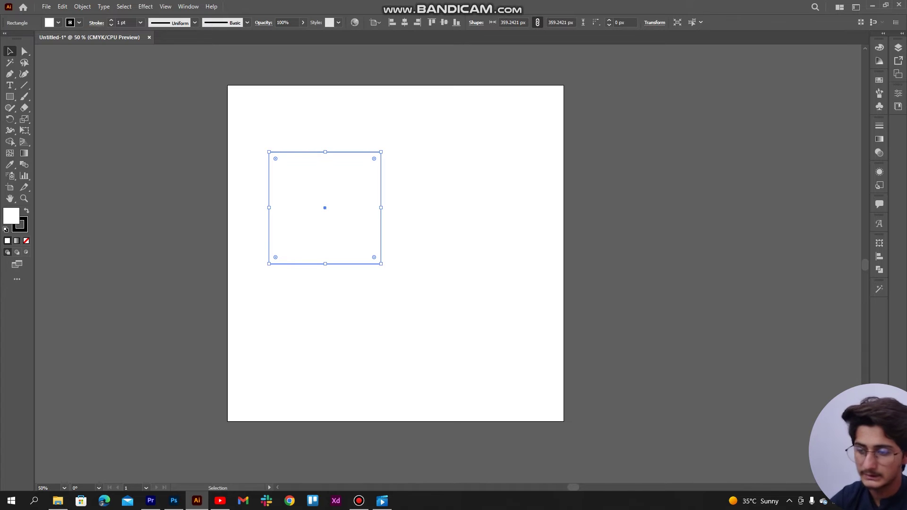
Step: Move the 359 px square toward the artboard's upper left
{"action": "left_click_drag", "start_coordinate": [326, 206], "coordinate": [325, 207]}
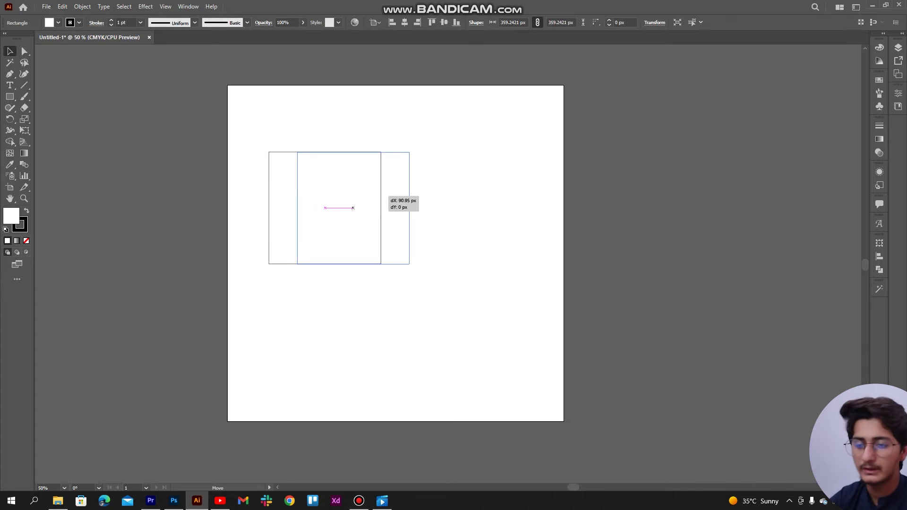
{"action": "mouse_move", "coordinate": [325, 208]}
{"action": "left_mouse_down"}
{"action": "mouse_move", "coordinate": [372, 207]}
{"action": "mouse_move", "coordinate": [337, 208]}
{"action": "left_mouse_up"}
{"action": "mouse_move", "coordinate": [393, 208]}
{"action": "left_mouse_down"}
{"action": "mouse_move", "coordinate": [541, 207]}
{"action": "mouse_move", "coordinate": [364, 202]}
{"action": "left_mouse_up"}
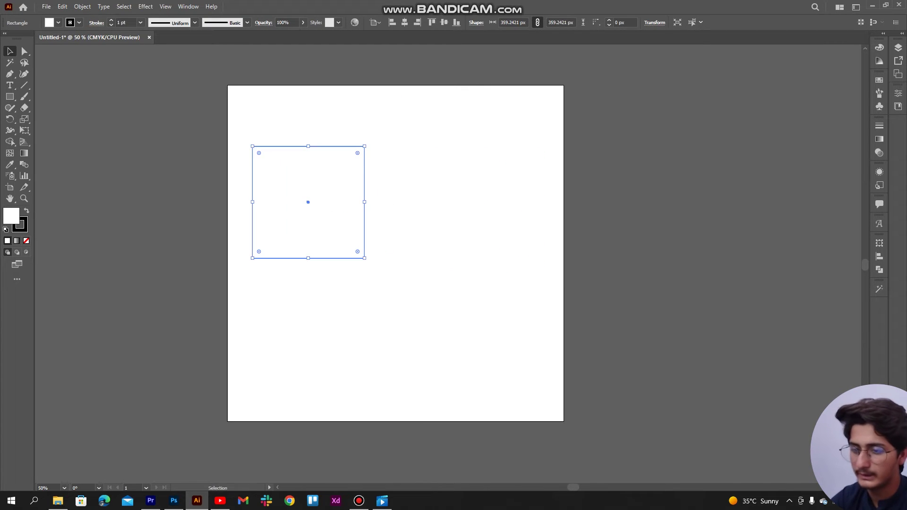
Step: Drag the 359 px square up to the artboard's upper-right area
{"action": "left_click_drag", "start_coordinate": [360, 199], "coordinate": [522, 166]}
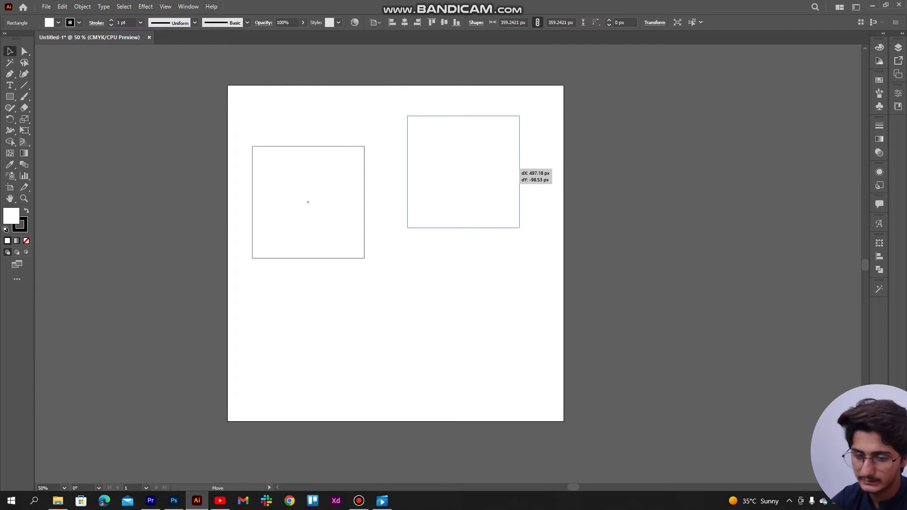
{"action": "left_click_drag", "start_coordinate": [473, 170], "coordinate": [473, 169]}
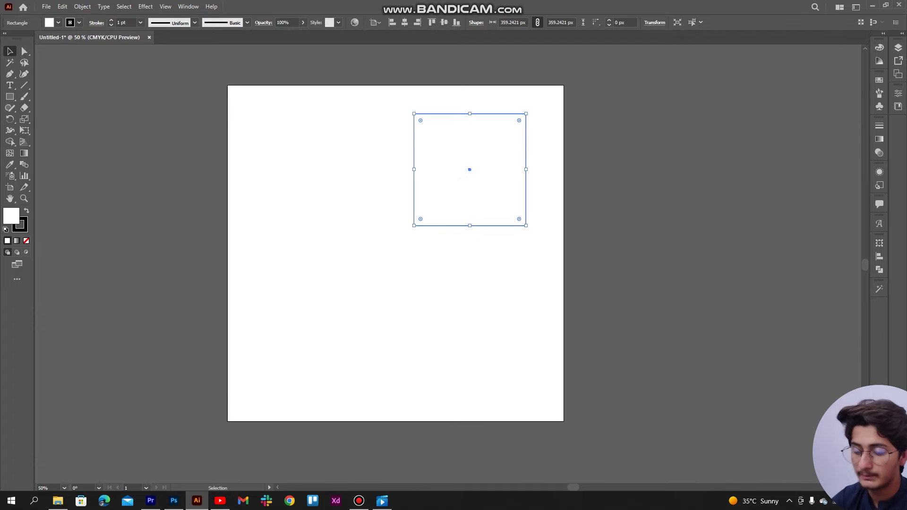
Step: Move the square left, down-right and up, finally dropping it upper-left and deselecting it
{"action": "left_click_drag", "start_coordinate": [470, 170], "coordinate": [439, 169]}
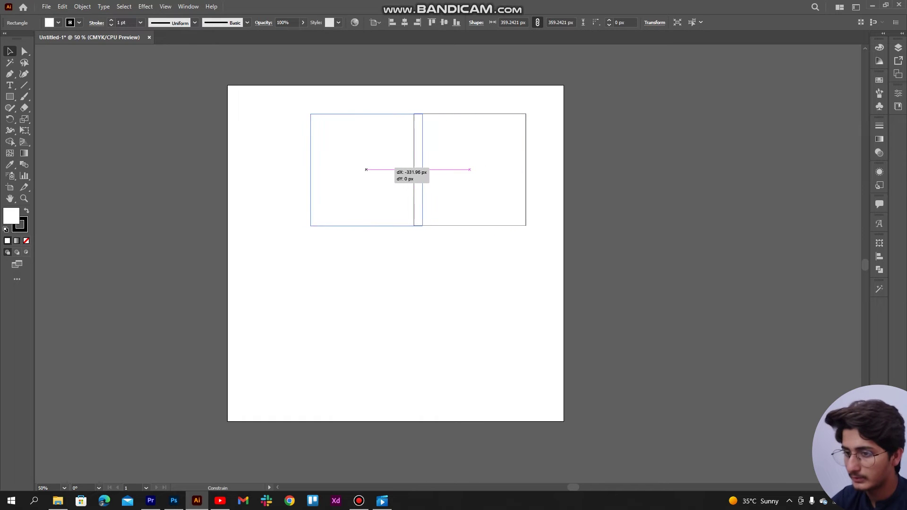
{"action": "left_click_drag", "start_coordinate": [440, 169], "coordinate": [321, 169]}
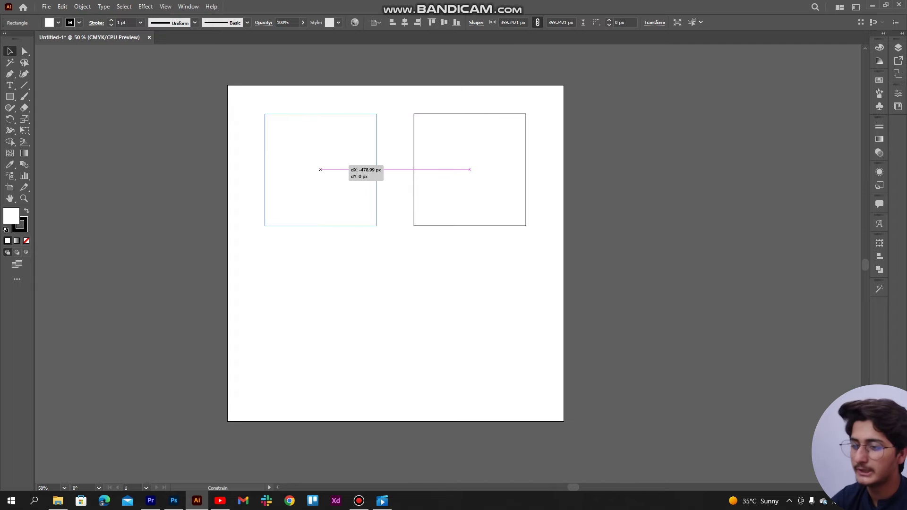
{"action": "left_click_drag", "start_coordinate": [321, 169], "coordinate": [321, 170]}
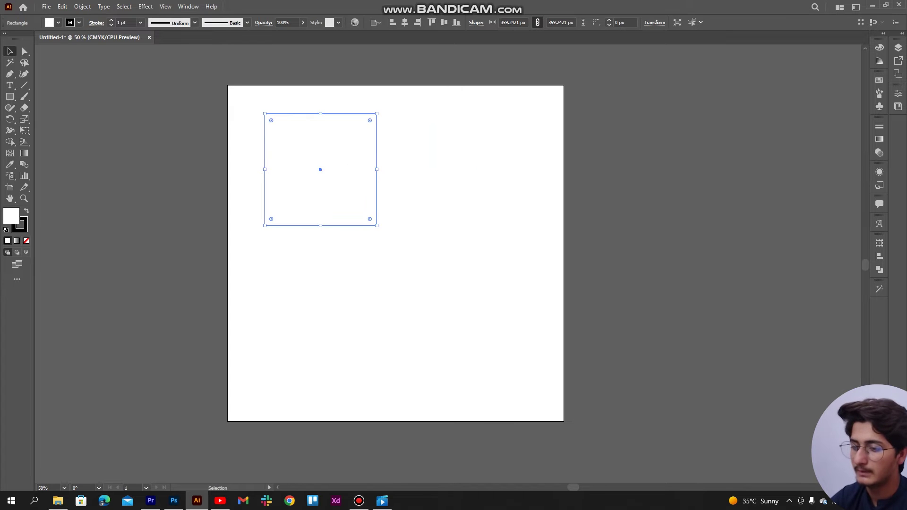
{"action": "key", "text": "ctrl+shift+a"}
{"action": "left_click_drag", "start_coordinate": [321, 169], "coordinate": [451, 299]}
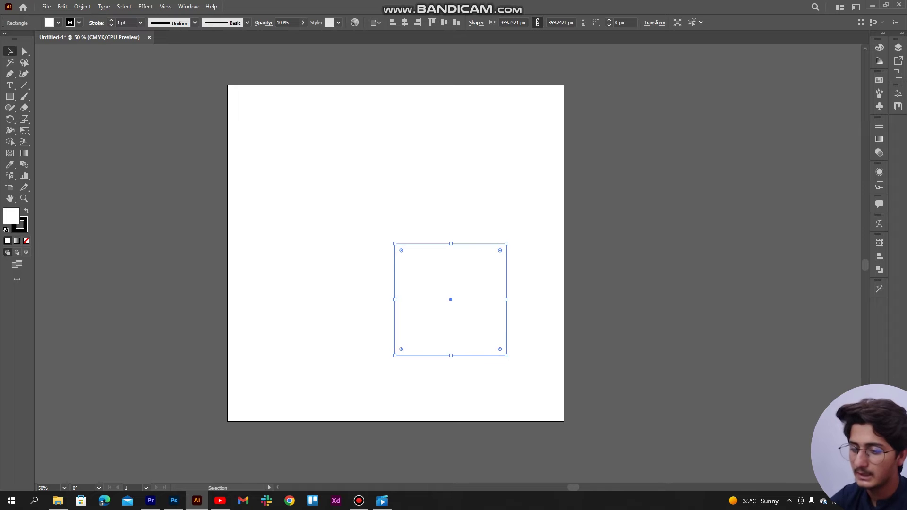
{"action": "key", "text": "ctrl+shift+a"}
{"action": "mouse_move", "coordinate": [450, 300]}
{"action": "left_mouse_down"}
{"action": "mouse_move", "coordinate": [450, 85]}
{"action": "mouse_move", "coordinate": [451, 165]}
{"action": "left_mouse_up"}
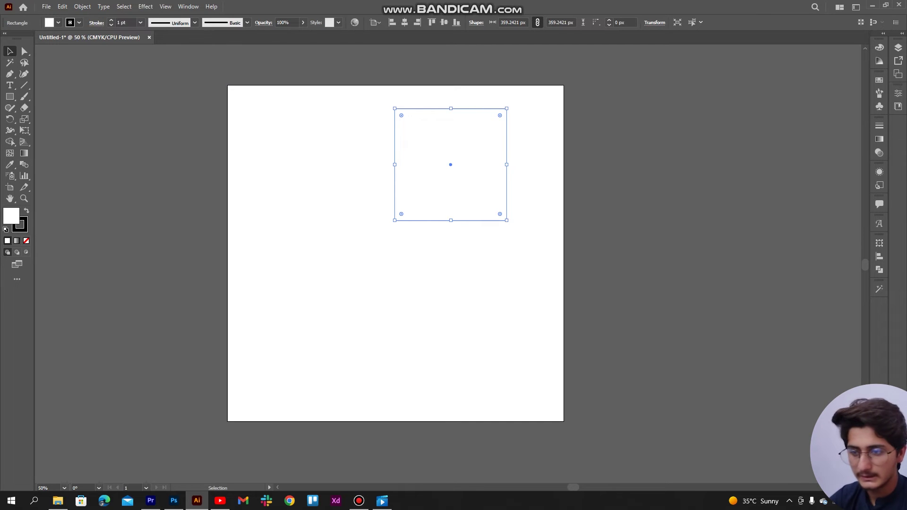
{"action": "left_click_drag", "start_coordinate": [451, 164], "coordinate": [340, 200]}
{"action": "key", "text": "ctrl+shift+a"}
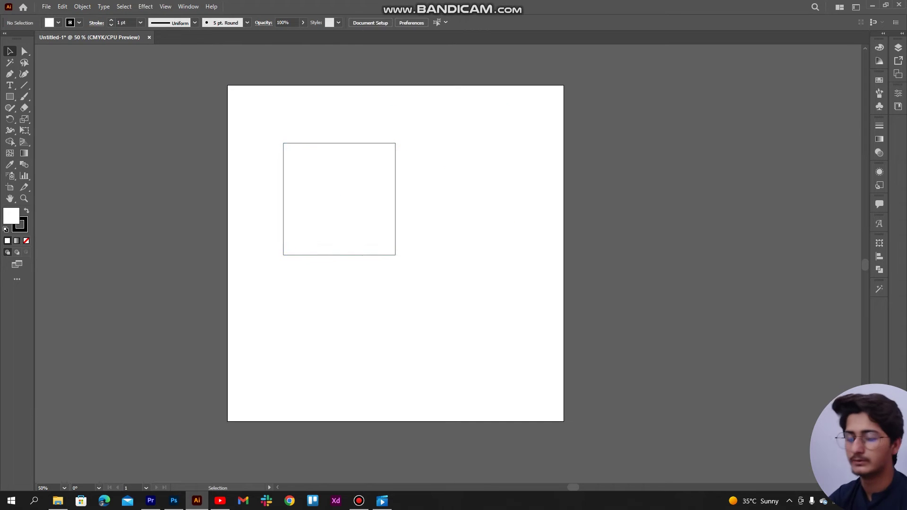
{"action": "left_click", "coordinate": [339, 199]}
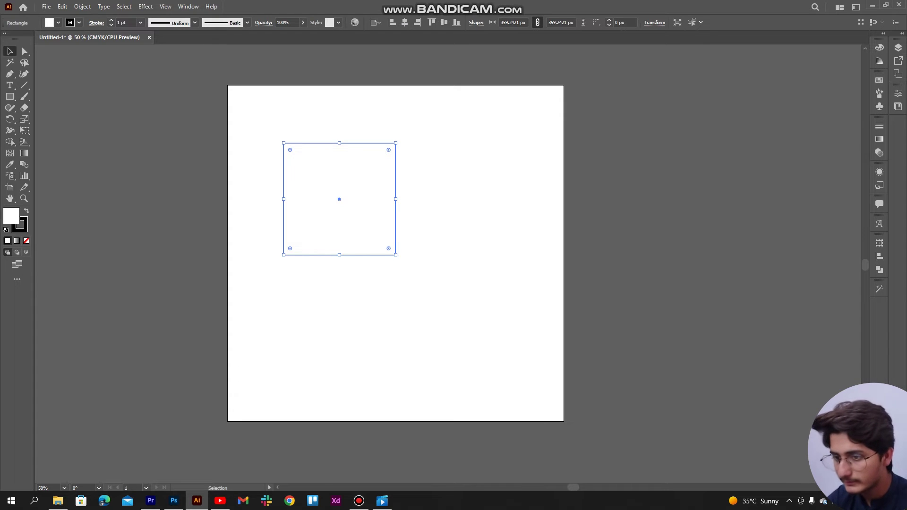
{"action": "left_click_drag", "start_coordinate": [339, 255], "coordinate": [480, 253]}
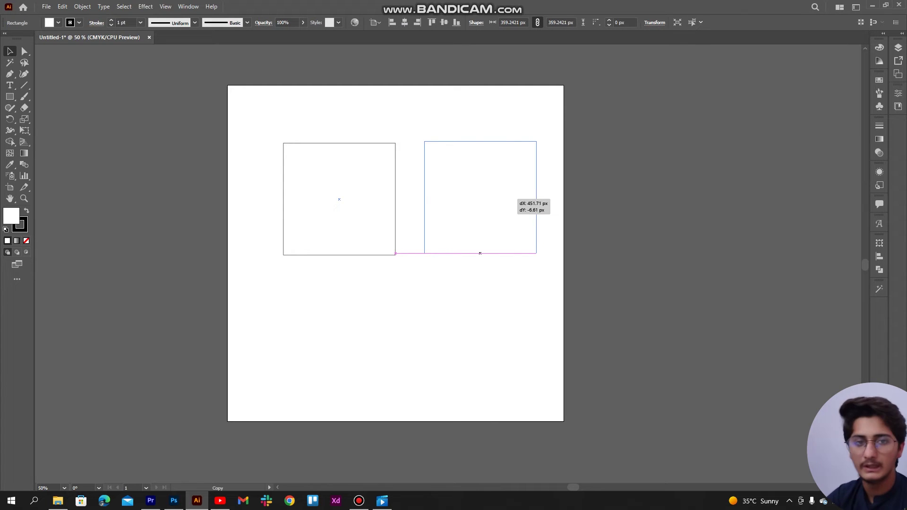
{"action": "left_click_drag", "start_coordinate": [480, 253], "coordinate": [480, 253]}
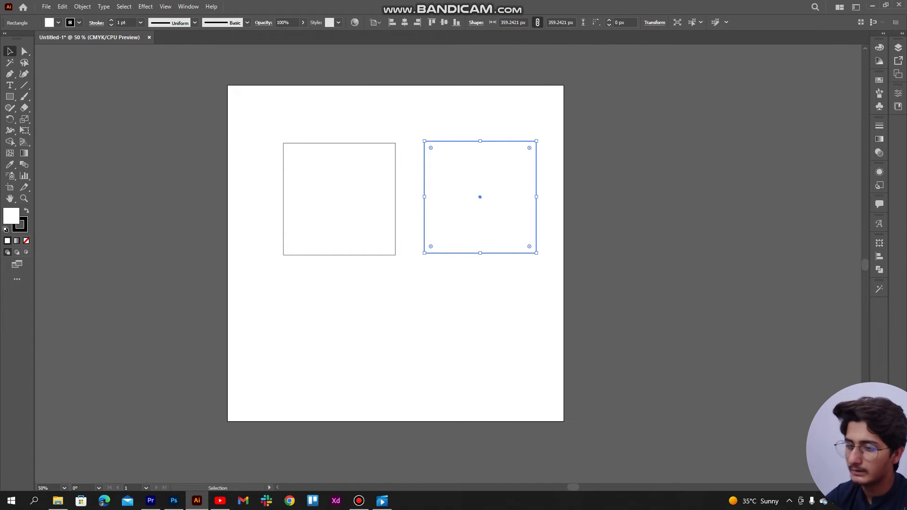
{"action": "key", "text": "Delete"}
{"action": "mouse_move", "coordinate": [339, 199]}
{"action": "left_mouse_down"}
{"action": "mouse_move", "coordinate": [415, 274]}
{"action": "mouse_move", "coordinate": [471, 309]}
{"action": "mouse_move", "coordinate": [353, 346]}
{"action": "left_mouse_up"}
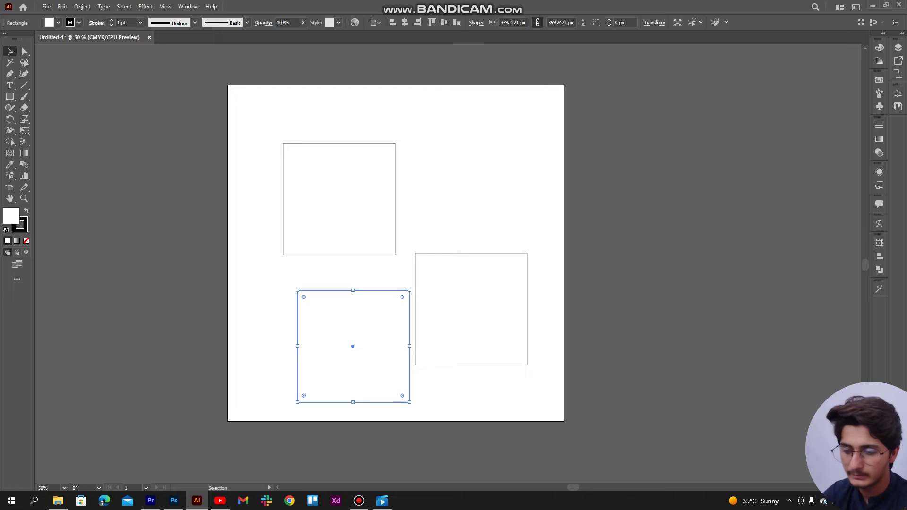
{"action": "key", "text": "Delete"}
{"action": "left_click", "coordinate": [471, 309]}
{"action": "key", "text": "ctrl+z"}
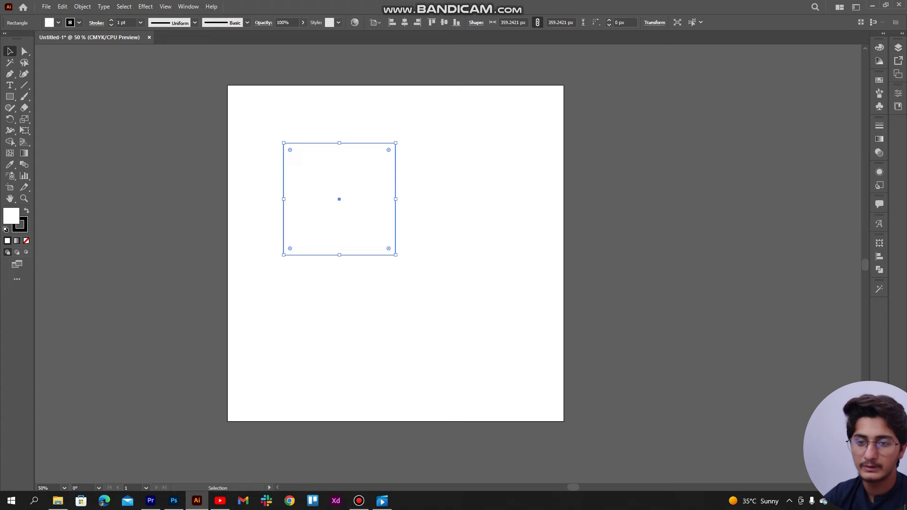
Step: Isolate the square for editing and look through the Edit menu
{"action": "double_click", "coordinate": [339, 199]}
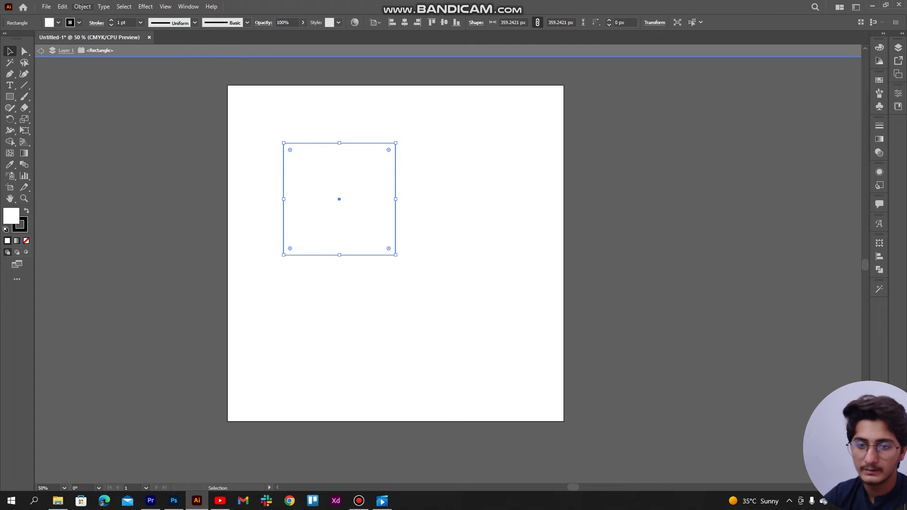
{"action": "left_click", "coordinate": [62, 6]}
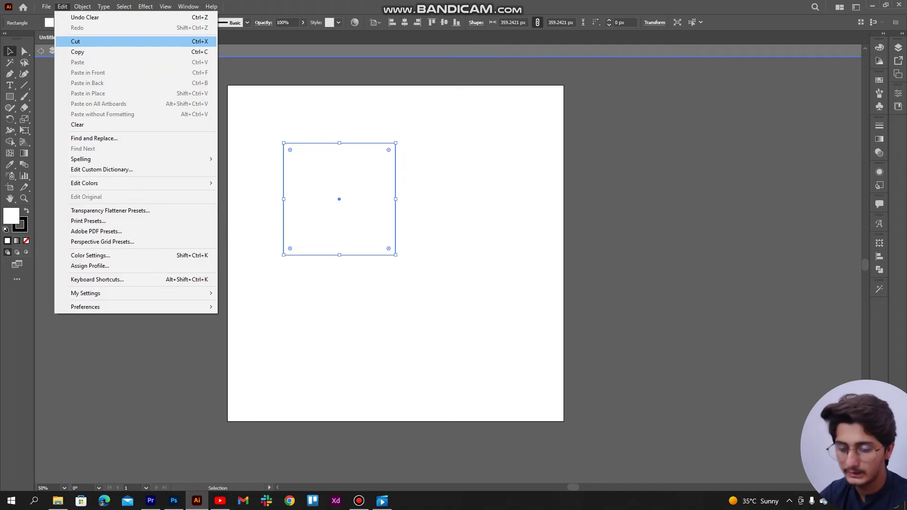
{"action": "key", "text": "Escape"}
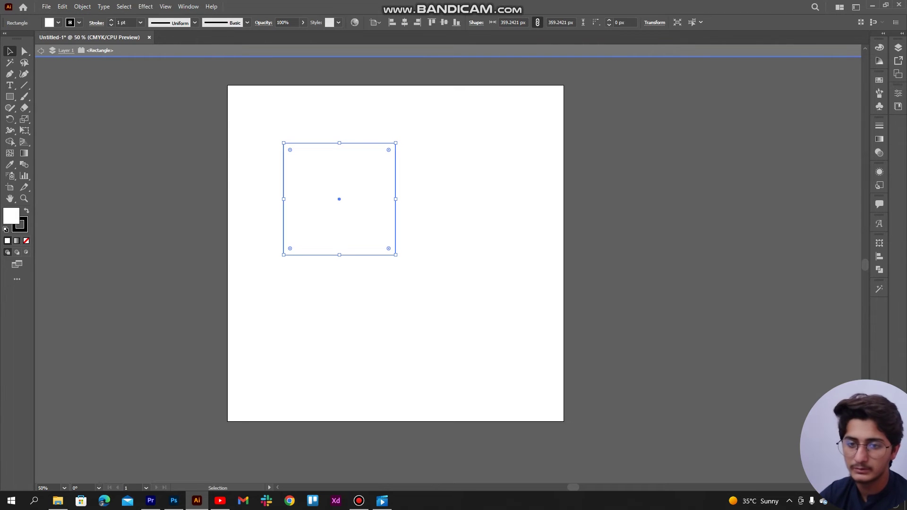
{"action": "left_click", "coordinate": [62, 6]}
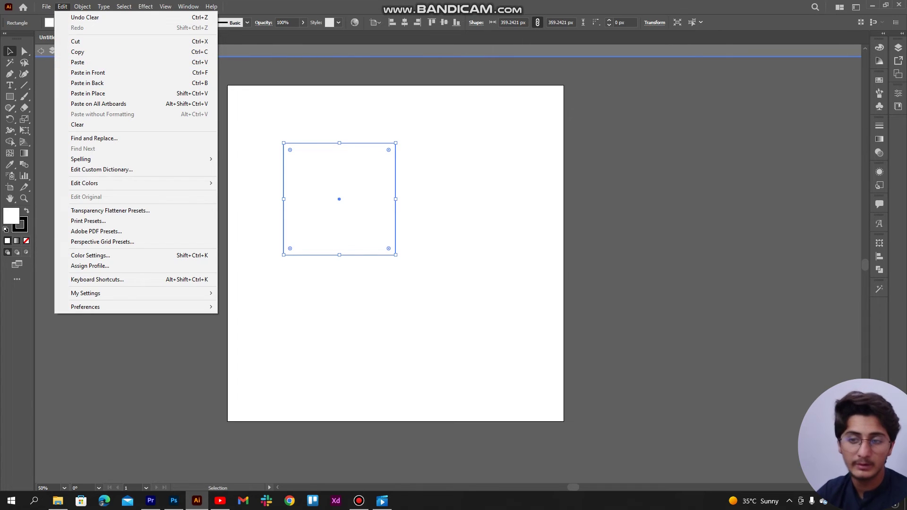
Step: Browse Paste in Back, Paste in Place and Paste on All Artboards, then dismiss without pasting
{"action": "key", "text": "Escape"}
{"action": "key", "text": "ctrl+shift+a"}
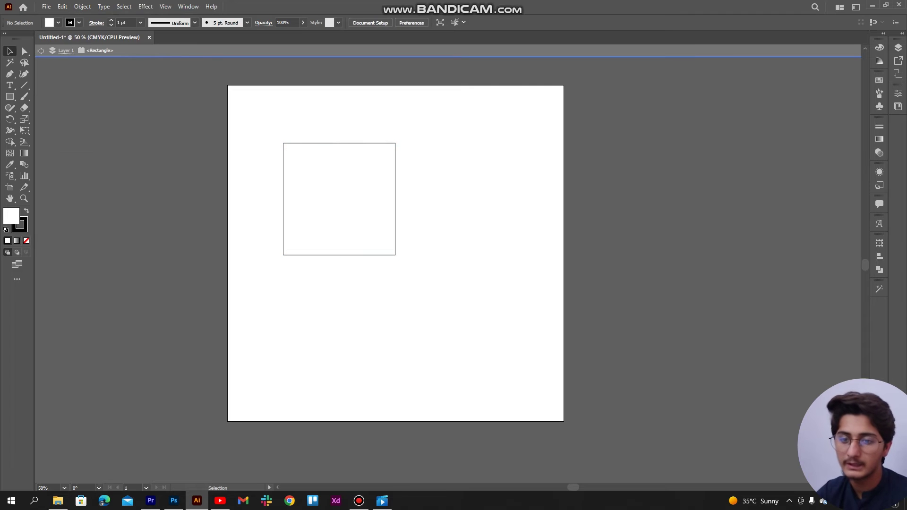
{"action": "key", "text": "alt+e"}
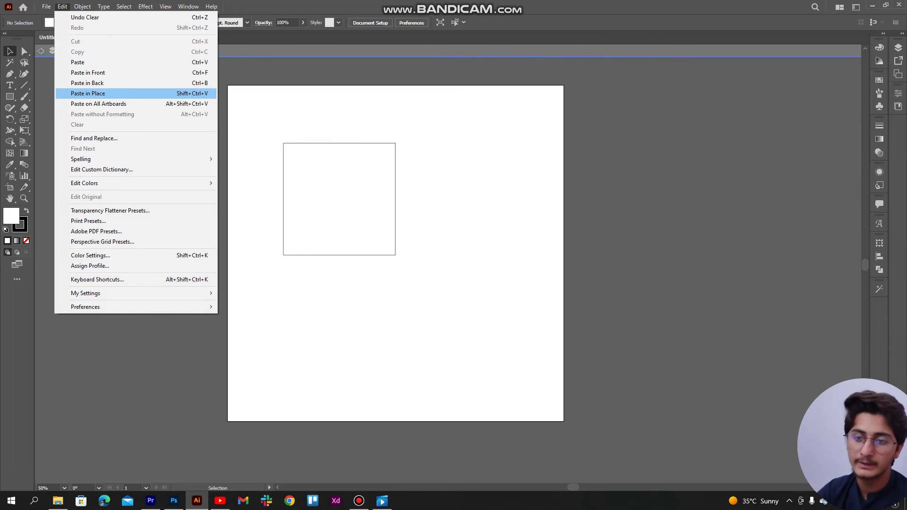
{"action": "key", "text": "Down"}
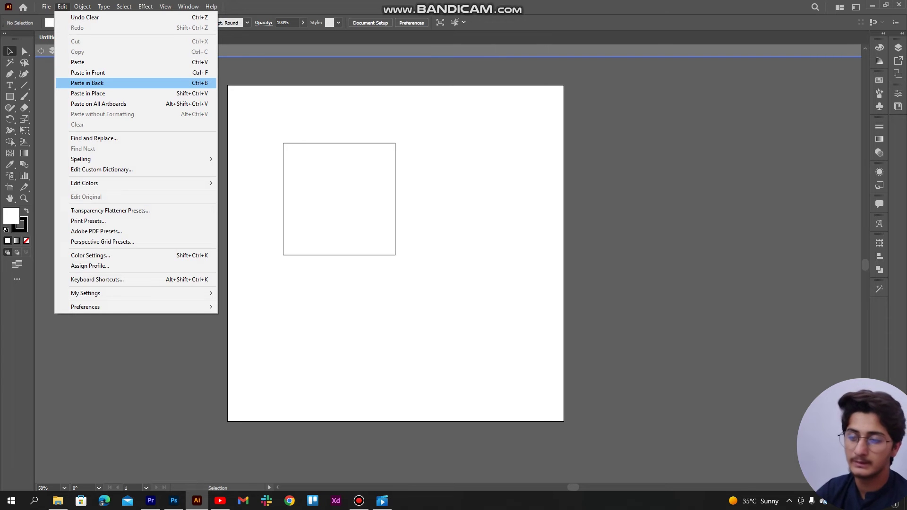
{"action": "key", "text": "Down"}
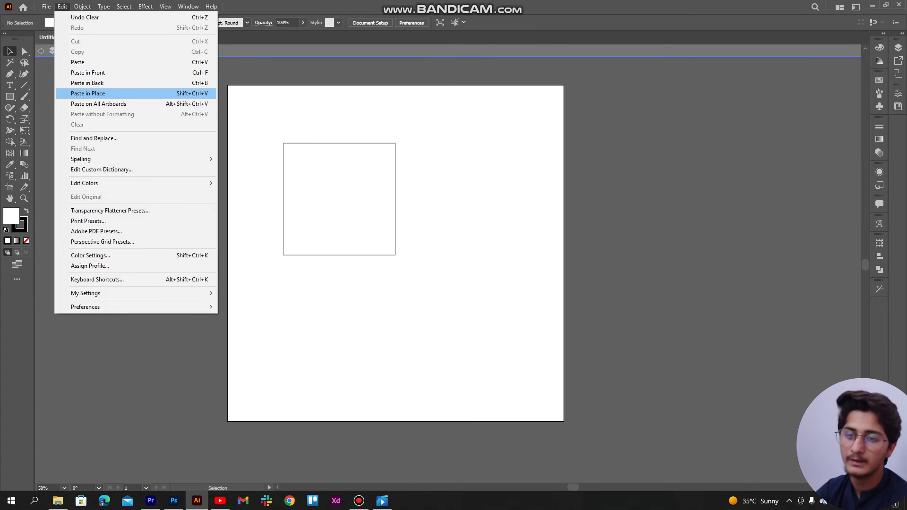
{"action": "key", "text": "Down"}
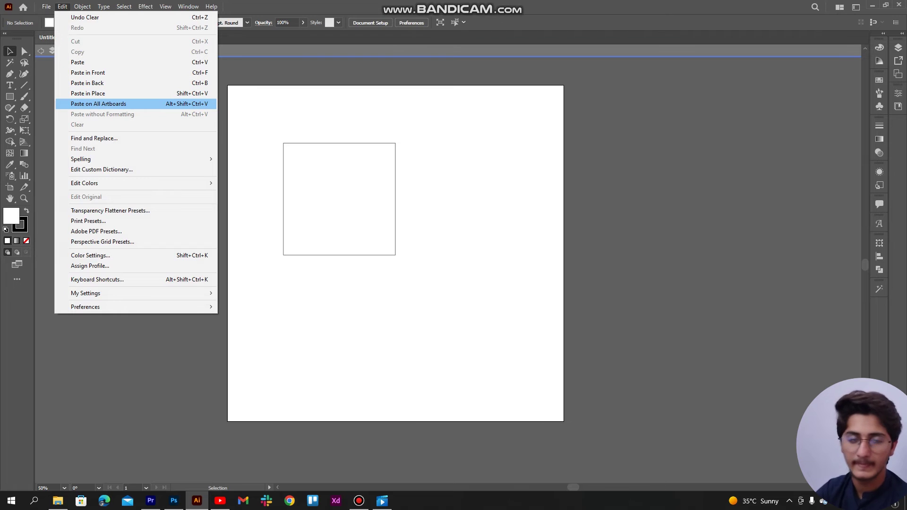
{"action": "key", "text": "Up"}
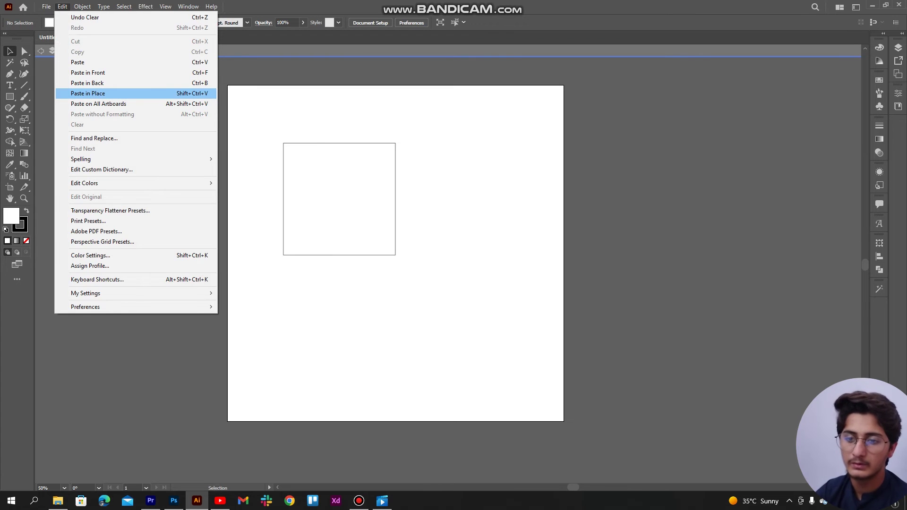
{"action": "key", "text": "Up"}
{"action": "key", "text": "Down"}
{"action": "key", "text": "Down"}
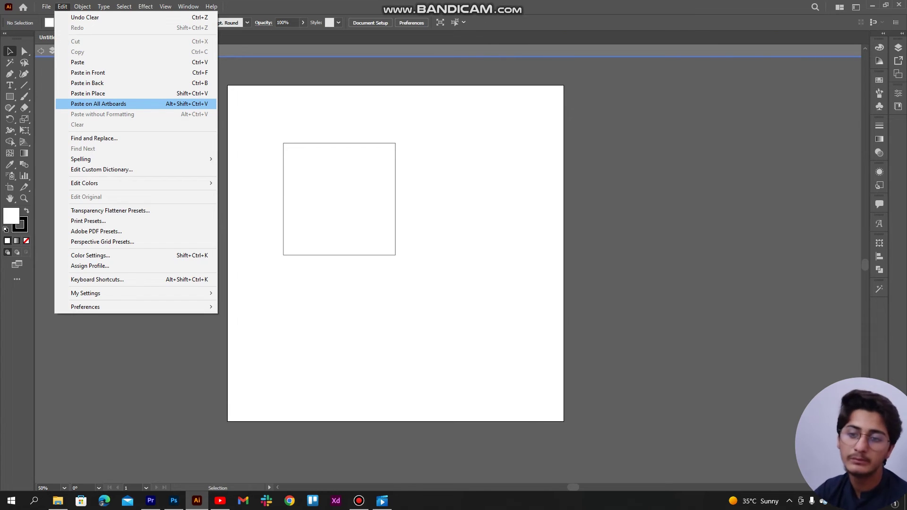
{"action": "key", "text": "Up"}
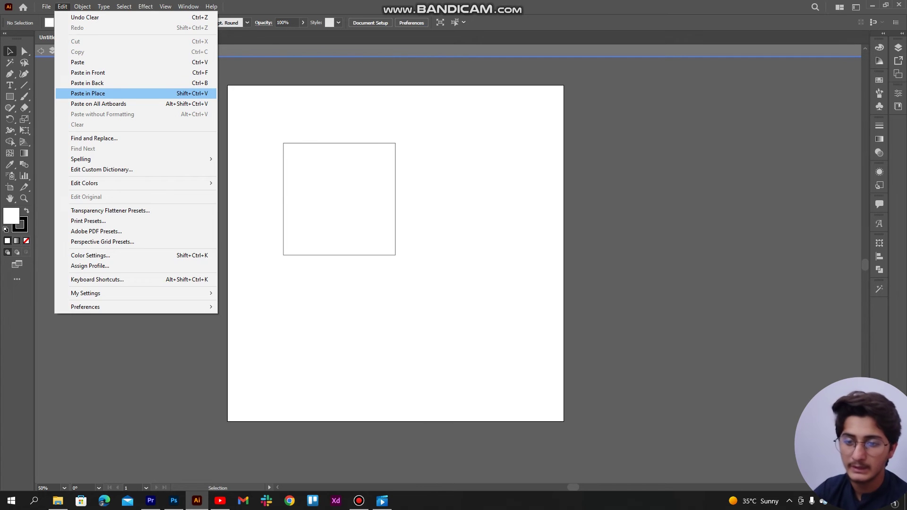
{"action": "key", "text": "Down"}
{"action": "key", "text": "Up"}
{"action": "key", "text": "Down"}
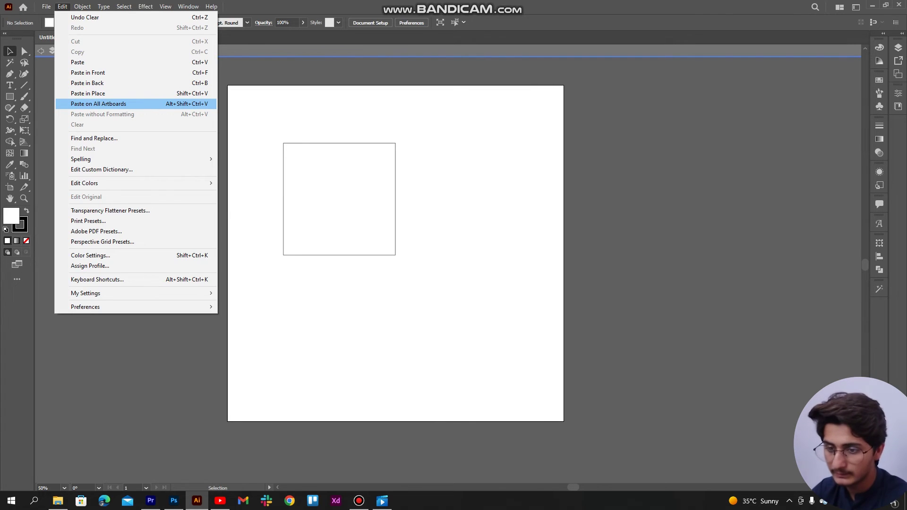
{"action": "key", "text": "Return"}
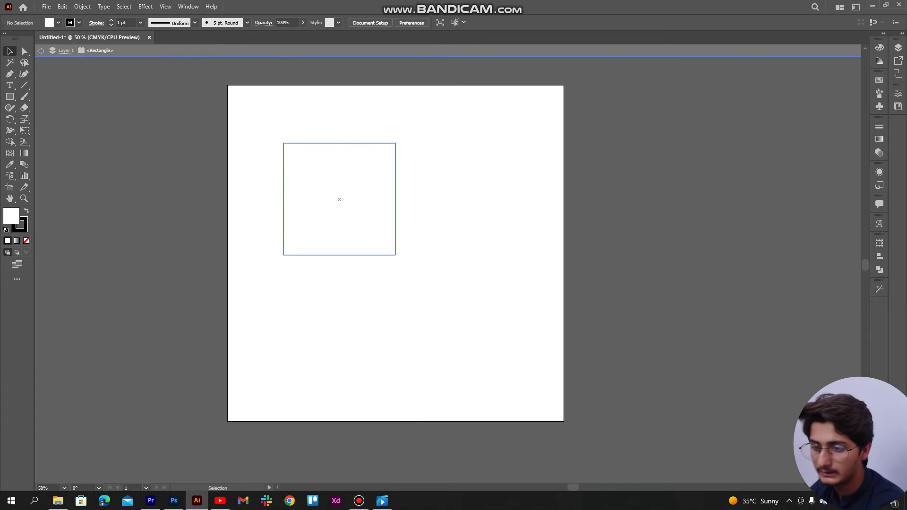
{"action": "key", "text": "ctrl+v"}
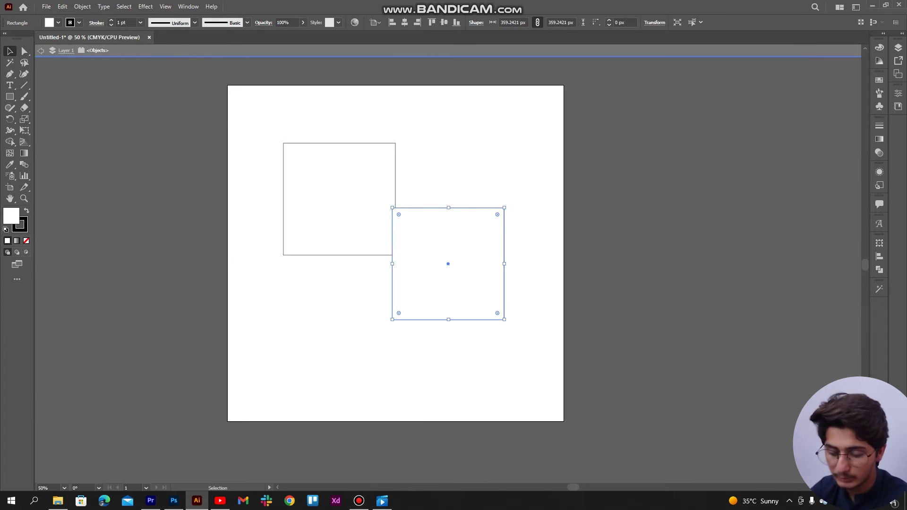
{"action": "key", "text": "Delete"}
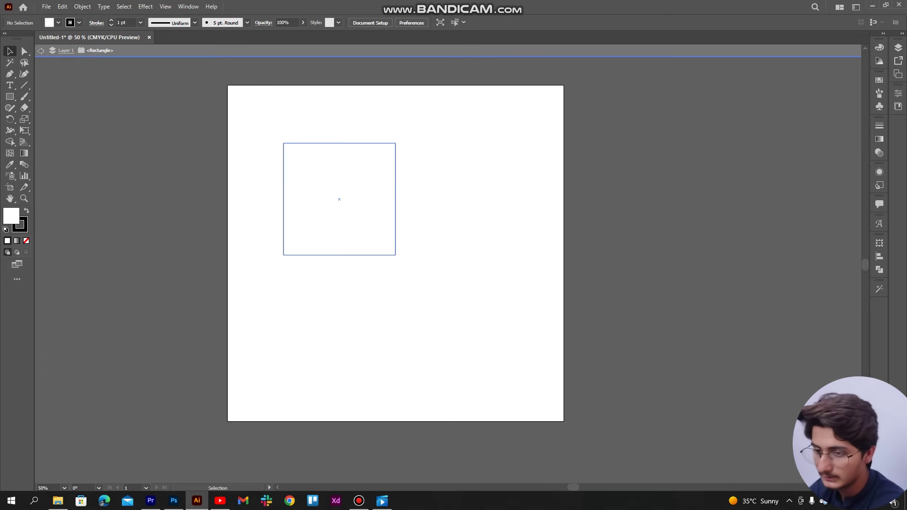
{"action": "key", "text": "ctrl+a"}
{"action": "key", "text": "ctrl+r"}
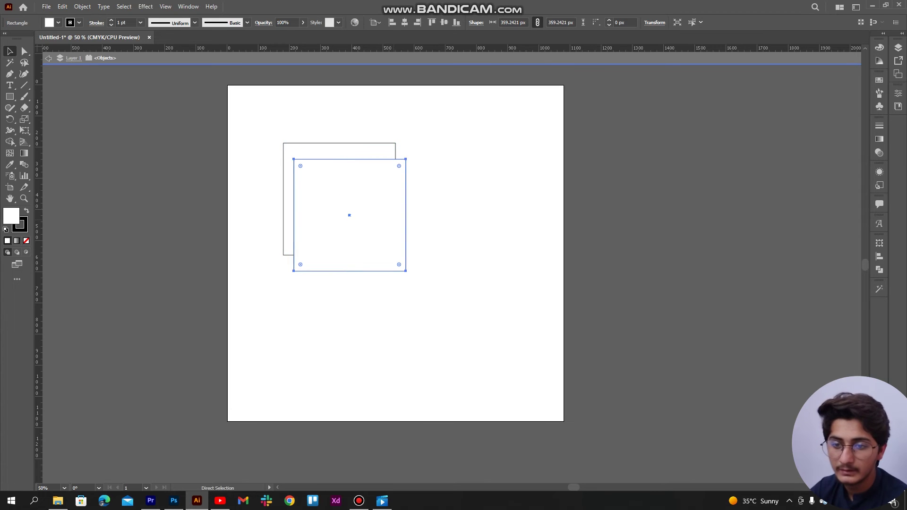
{"action": "key", "text": "ctrl+z"}
{"action": "key", "text": "ctrl+shift+a"}
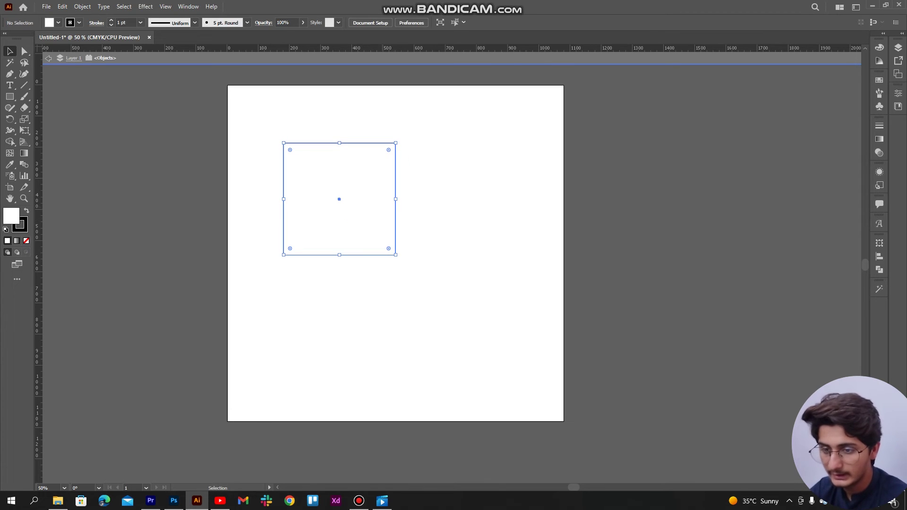
{"action": "key", "text": "ctrl+a"}
{"action": "key", "text": "a"}
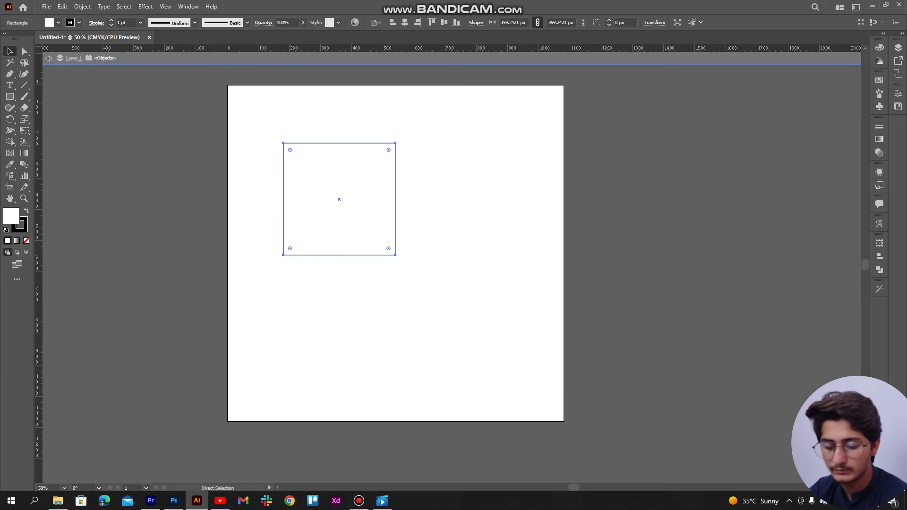
{"action": "key", "text": "v"}
{"action": "left_click_drag", "start_coordinate": [395, 203], "coordinate": [461, 230]}
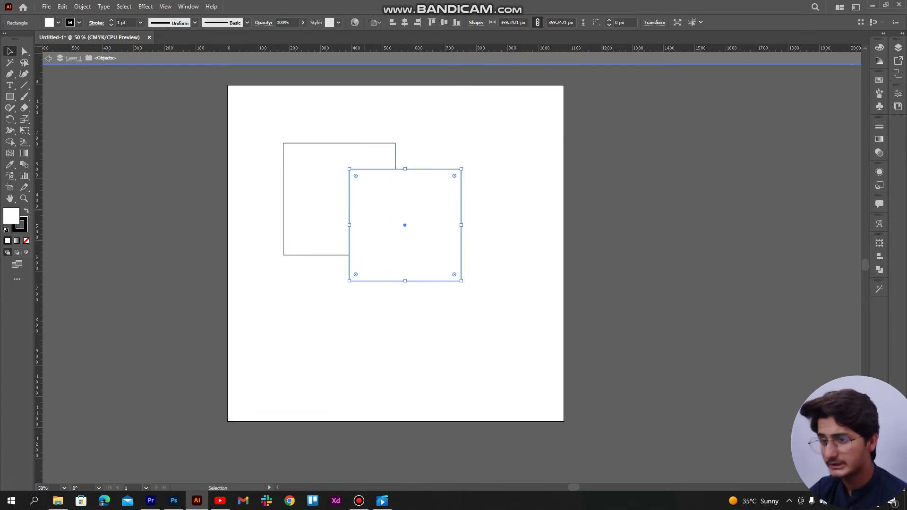
{"action": "key", "text": "Delete"}
{"action": "key", "text": "ctrl+r"}
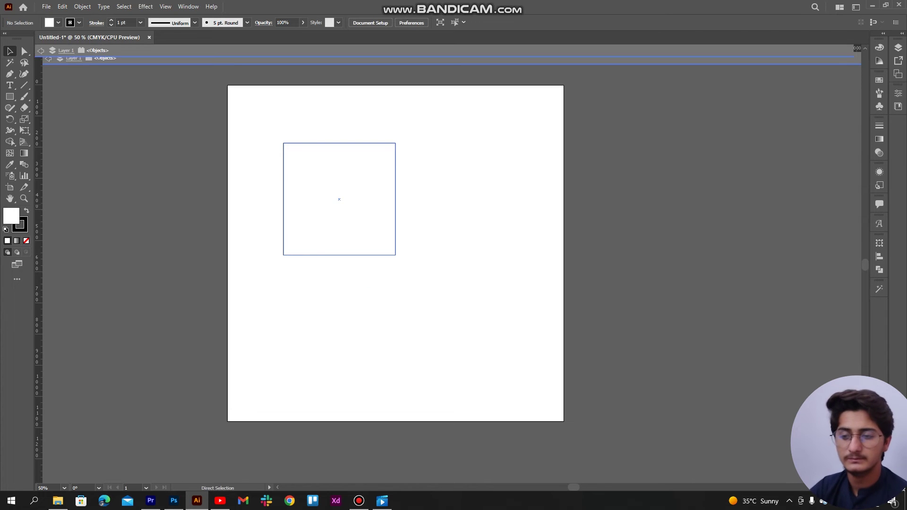
{"action": "left_click_drag", "start_coordinate": [353, 208], "coordinate": [364, 227]}
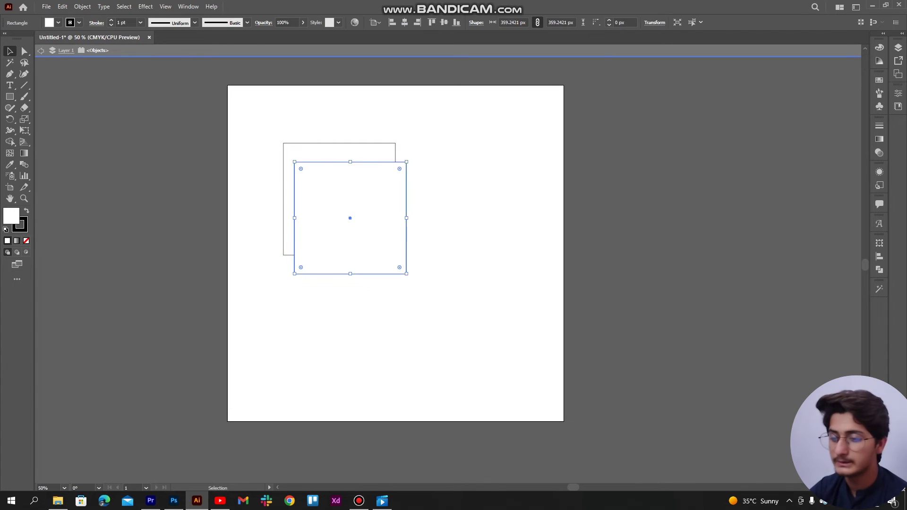
{"action": "key", "text": "Delete"}
{"action": "key", "text": "ctrl+a"}
{"action": "key", "text": "Delete"}
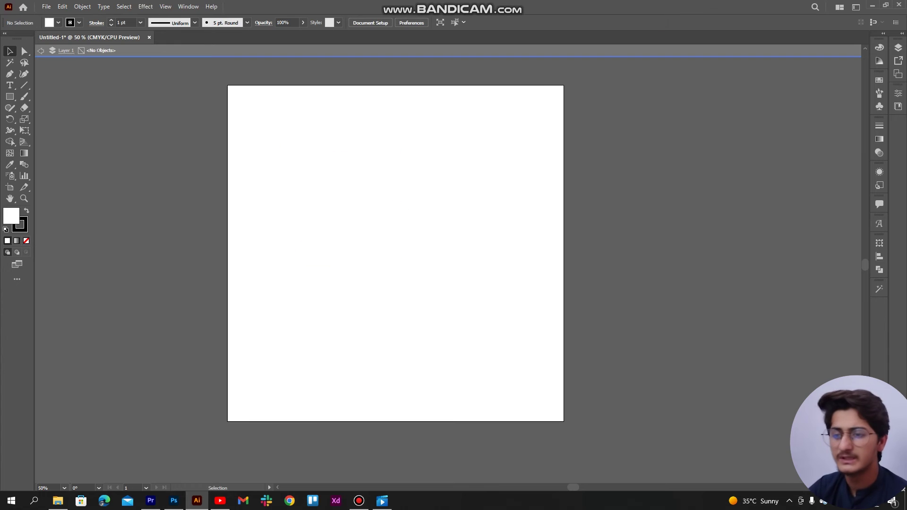
{"action": "key", "text": "ctrl+z"}
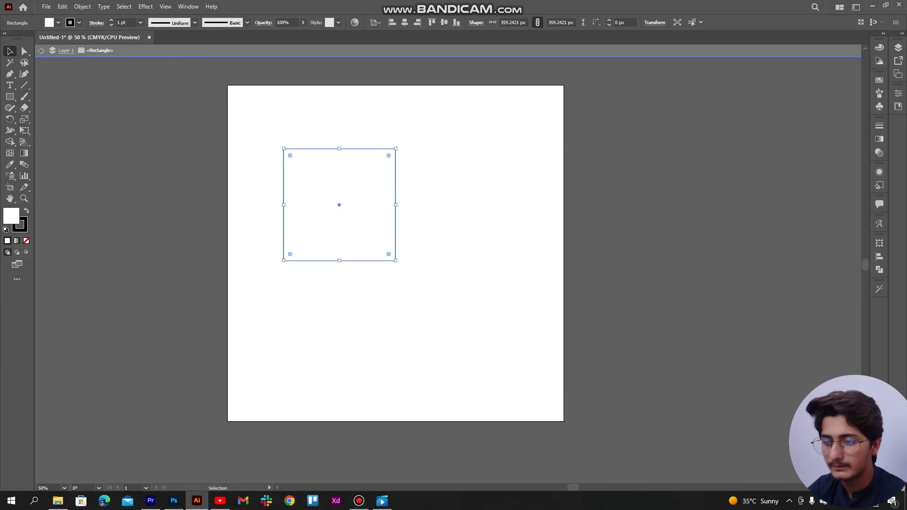
Step: Copy the square straight to the right to form the grid's top row
{"action": "mouse_move", "coordinate": [339, 204]}
{"action": "left_mouse_down"}
{"action": "mouse_move", "coordinate": [481, 205]}
{"action": "mouse_move", "coordinate": [471, 205]}
{"action": "left_mouse_up"}
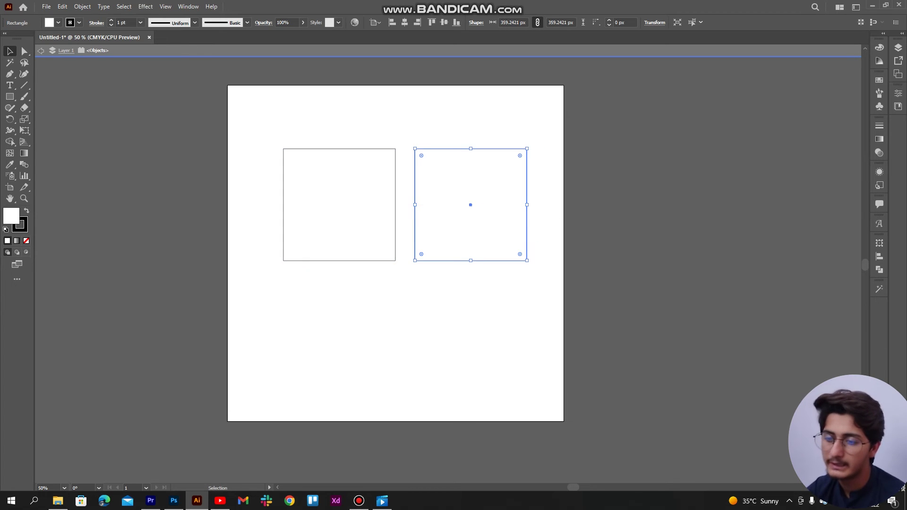
{"action": "left_click", "coordinate": [339, 204]}
{"action": "left_click", "coordinate": [471, 205]}
{"action": "left_click", "coordinate": [339, 204]}
Step: Copy the top squares straight down to build the bottom row of the 2×2 grid
{"action": "mouse_move", "coordinate": [396, 205]}
{"action": "left_mouse_down"}
{"action": "mouse_move", "coordinate": [415, 237]}
{"action": "mouse_move", "coordinate": [520, 314]}
{"action": "left_mouse_up"}
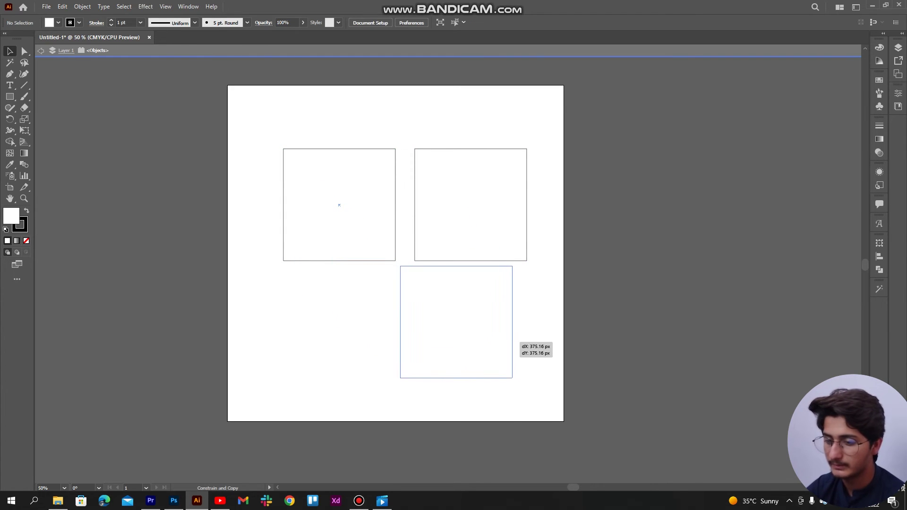
{"action": "left_click_drag", "start_coordinate": [455, 322], "coordinate": [470, 338]}
{"action": "left_click_drag", "start_coordinate": [339, 205], "coordinate": [339, 336]}
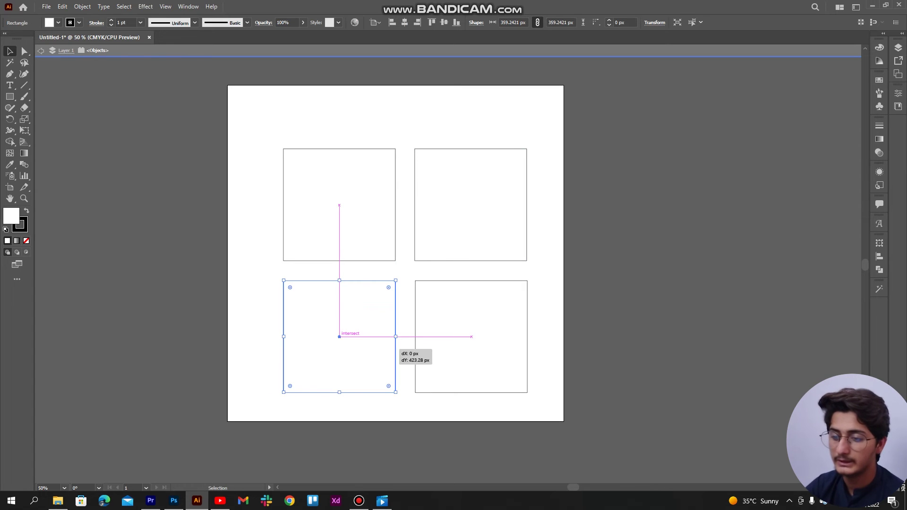
{"action": "left_click", "coordinate": [470, 204]}
Step: Delete the top-right square and both bottom squares
{"action": "key", "text": "Delete"}
{"action": "left_click", "coordinate": [454, 378]}
{"action": "key", "text": "Delete"}
{"action": "left_click", "coordinate": [338, 334]}
{"action": "key", "text": "Delete"}
Step: Select the remaining top-left square, try a rotation, and cancel it to keep the square upright
{"action": "left_click", "coordinate": [339, 204]}
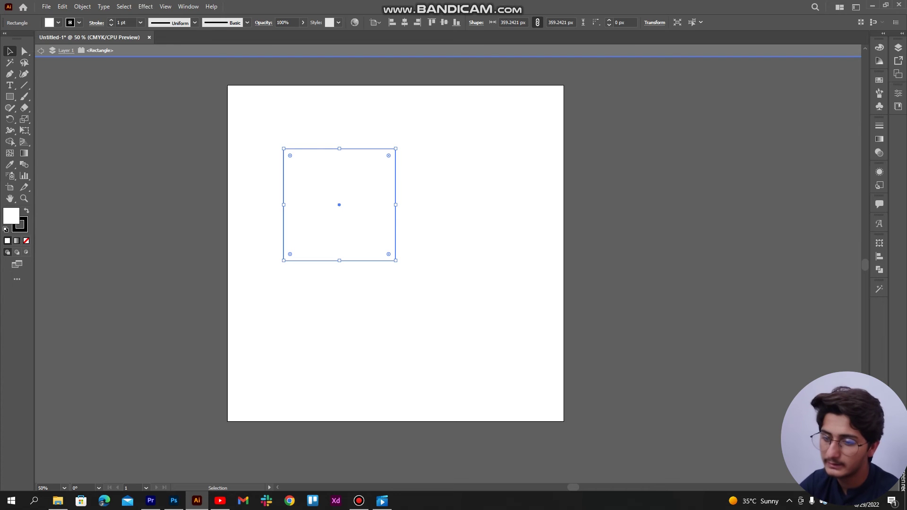
{"action": "mouse_move", "coordinate": [407, 153]}
{"action": "left_mouse_down"}
{"action": "mouse_move", "coordinate": [419, 216]}
{"action": "mouse_move", "coordinate": [424, 119]}
{"action": "left_mouse_up"}
{"action": "key", "text": "ctrl+shift+a"}
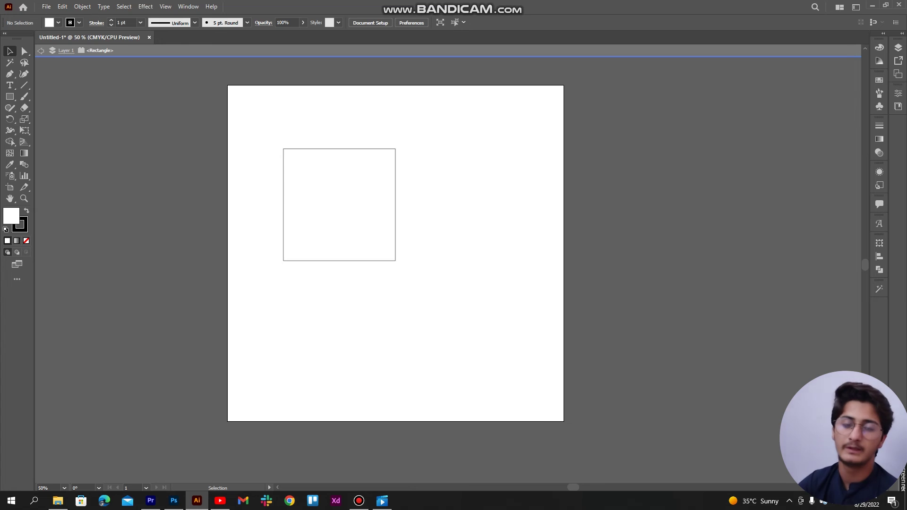
{"action": "left_click", "coordinate": [338, 210]}
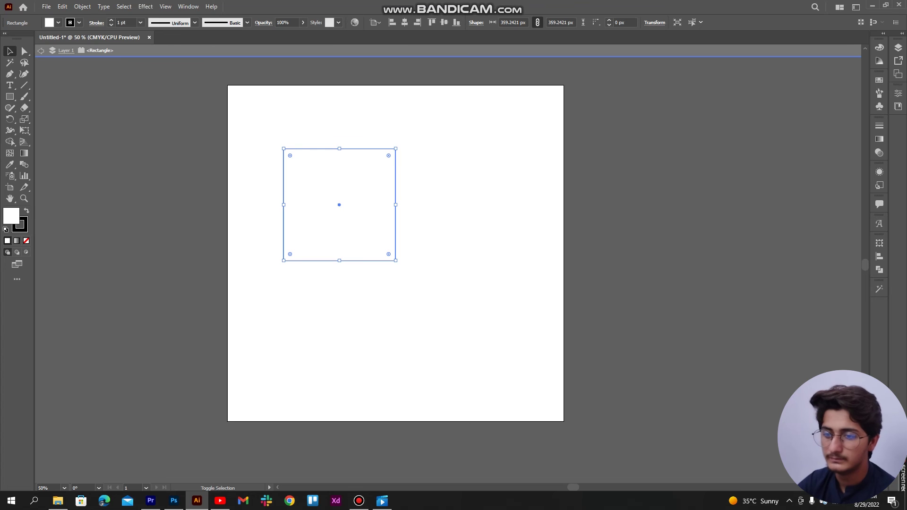
Step: Preview rotating the lone 359.2421 px square, then delete it
{"action": "left_click_drag", "start_coordinate": [405, 152], "coordinate": [418, 191]}
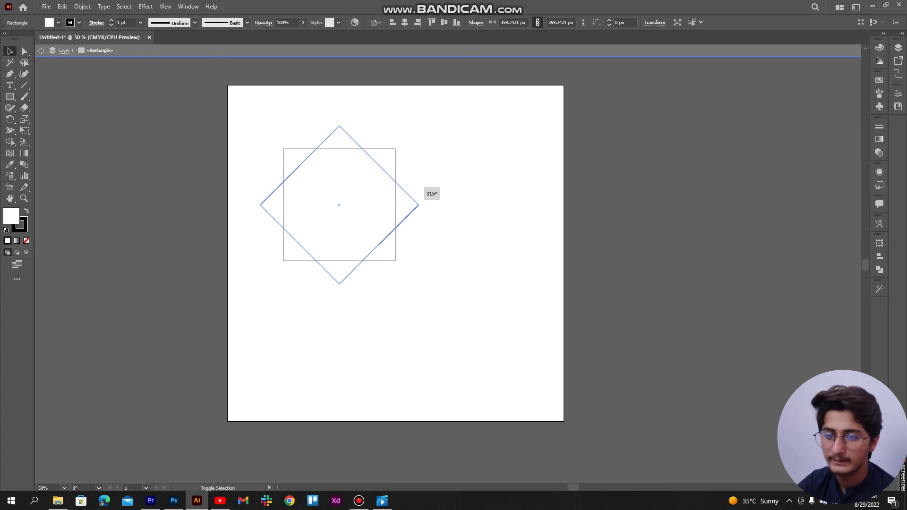
{"action": "mouse_move", "coordinate": [418, 192]}
{"action": "left_mouse_down"}
{"action": "mouse_move", "coordinate": [363, 107]}
{"action": "mouse_move", "coordinate": [272, 121]}
{"action": "mouse_move", "coordinate": [224, 204]}
{"action": "mouse_move", "coordinate": [238, 298]}
{"action": "mouse_move", "coordinate": [285, 336]}
{"action": "mouse_move", "coordinate": [322, 340]}
{"action": "mouse_move", "coordinate": [384, 334]}
{"action": "mouse_move", "coordinate": [435, 293]}
{"action": "left_mouse_up"}
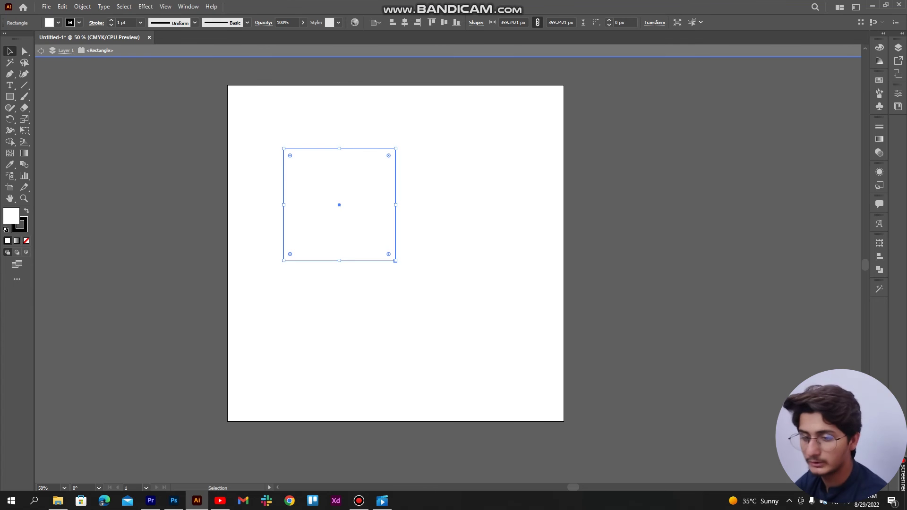
{"action": "scroll", "coordinate": [395, 248], "scroll_direction": "down", "scroll_amount": 1}
{"action": "scroll", "coordinate": [395, 248], "scroll_direction": "up", "scroll_amount": 3}
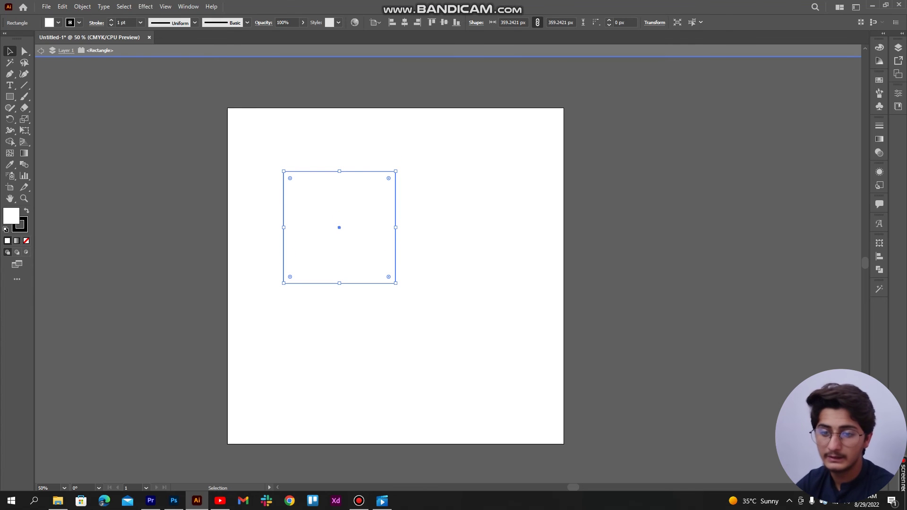
{"action": "key", "text": "Delete"}
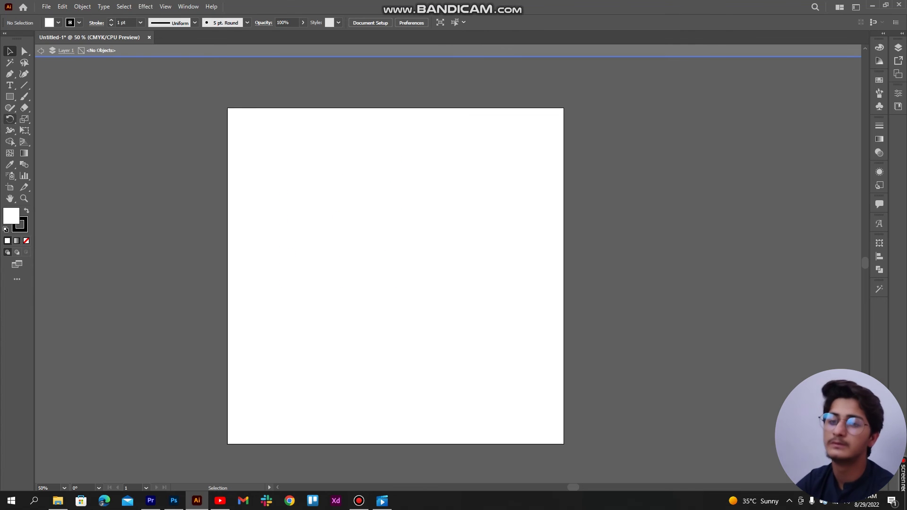
Step: Draw a wide rectangle of about 452 by 205 px near the artboard centre and nudge it up slightly
{"action": "key", "text": "m"}
{"action": "left_click_drag", "start_coordinate": [298, 240], "coordinate": [440, 304]}
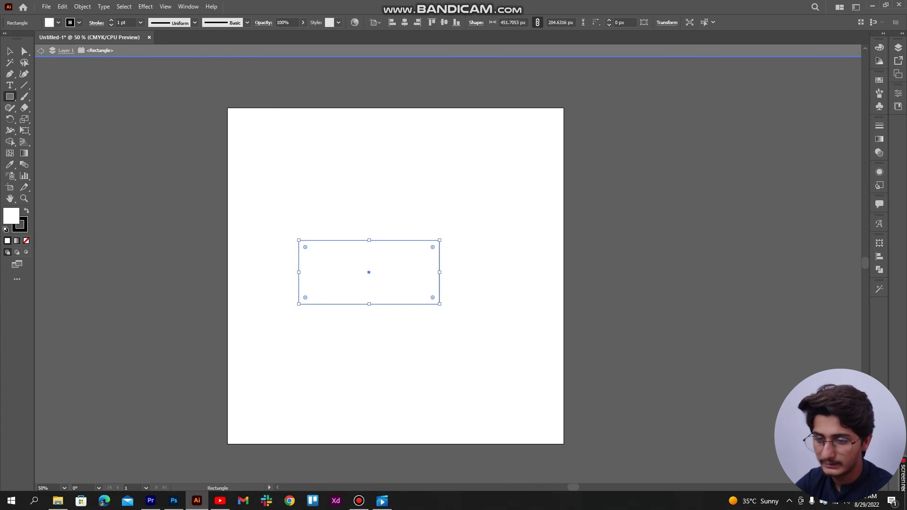
{"action": "key", "text": "v"}
{"action": "left_click_drag", "start_coordinate": [413, 267], "coordinate": [414, 261]}
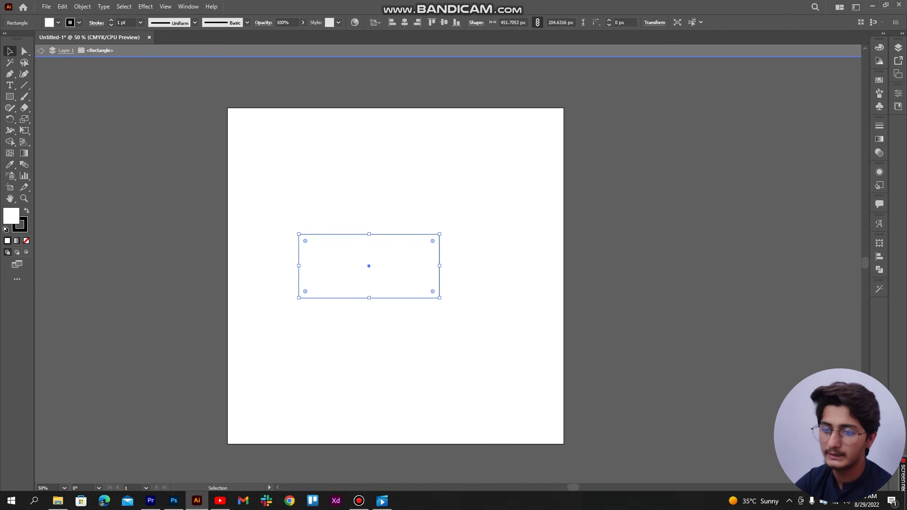
Step: Preview rotating the rectangle through 90°, 180° and 135°, leaving it horizontal
{"action": "left_click_drag", "start_coordinate": [454, 235], "coordinate": [462, 267]}
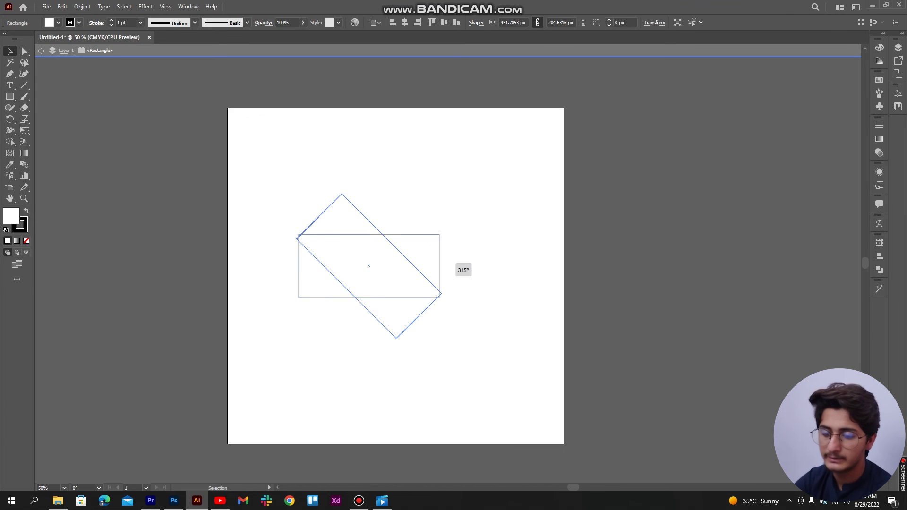
{"action": "key", "text": "ctrl+z"}
{"action": "left_click_drag", "start_coordinate": [458, 265], "coordinate": [283, 178]}
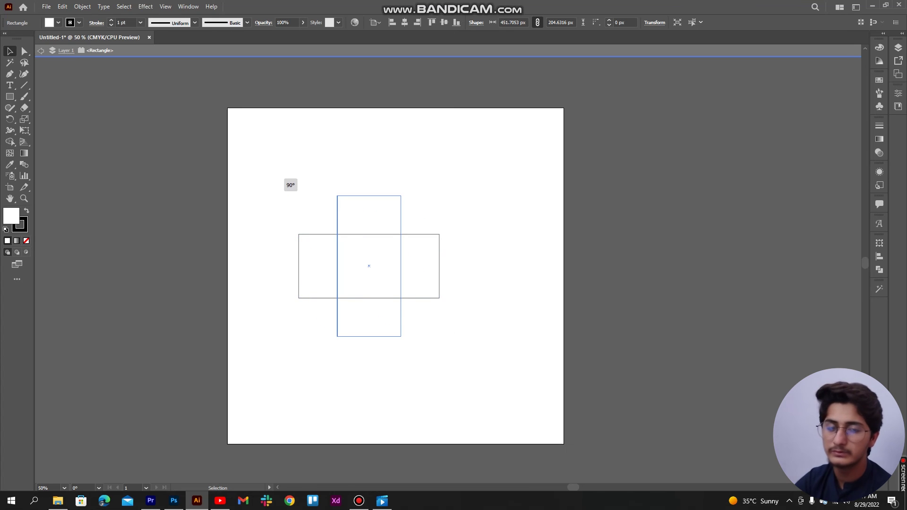
{"action": "left_click_drag", "start_coordinate": [283, 180], "coordinate": [283, 181]}
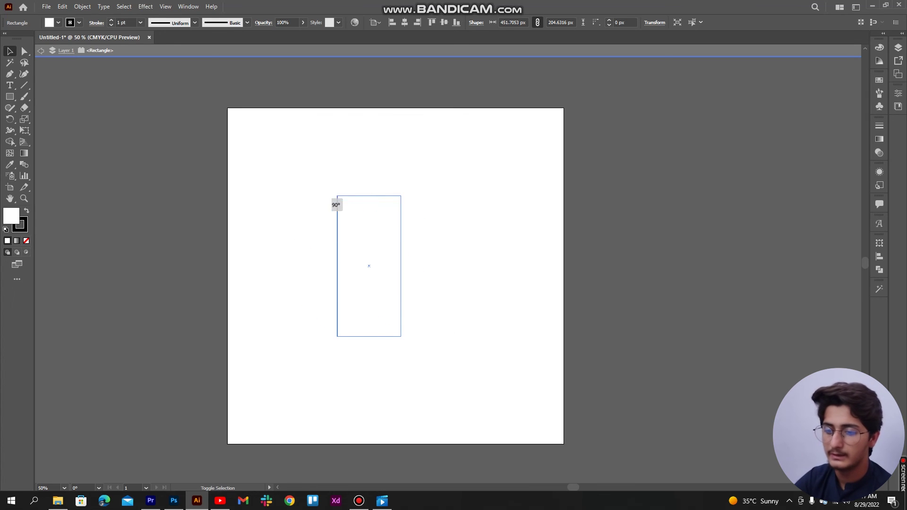
{"action": "left_click_drag", "start_coordinate": [336, 195], "coordinate": [280, 287]}
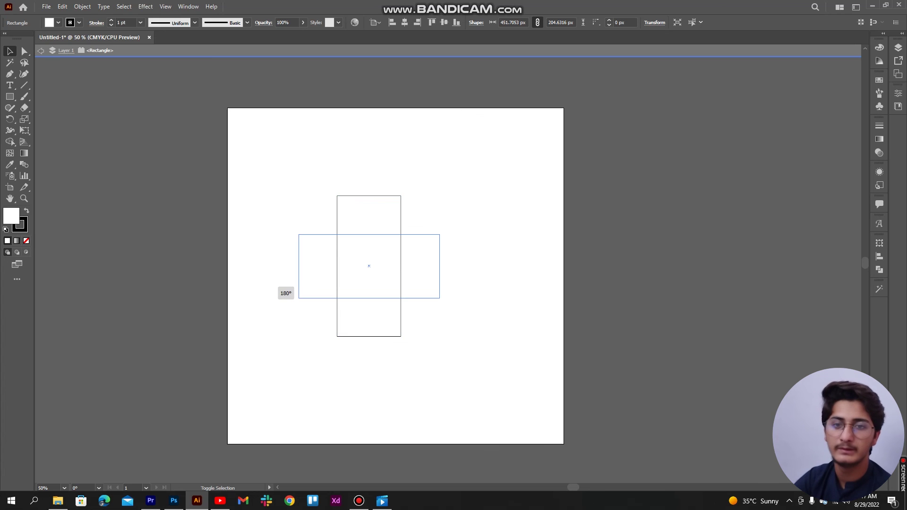
{"action": "mouse_move", "coordinate": [280, 288]}
{"action": "left_mouse_down"}
{"action": "mouse_move", "coordinate": [288, 249]}
{"action": "mouse_move", "coordinate": [272, 300]}
{"action": "left_mouse_up"}
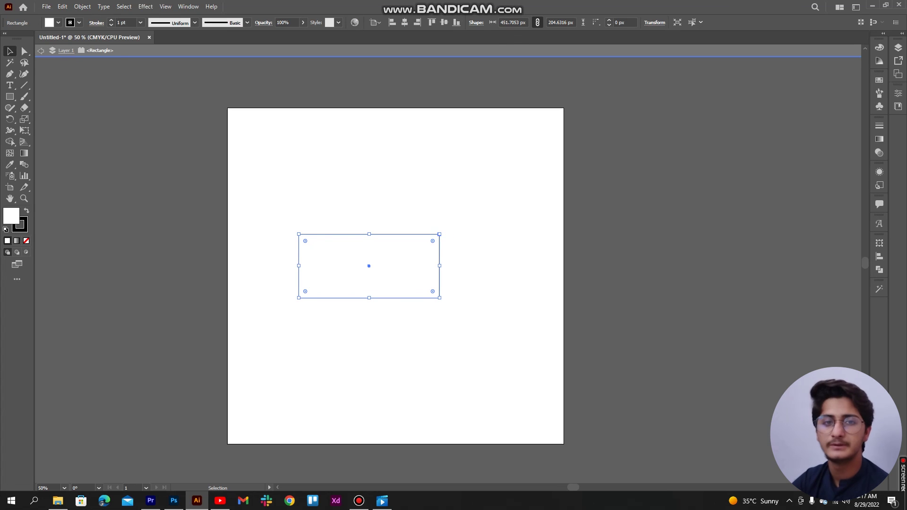
{"action": "scroll", "coordinate": [429, 231], "scroll_direction": "up", "scroll_amount": 5}
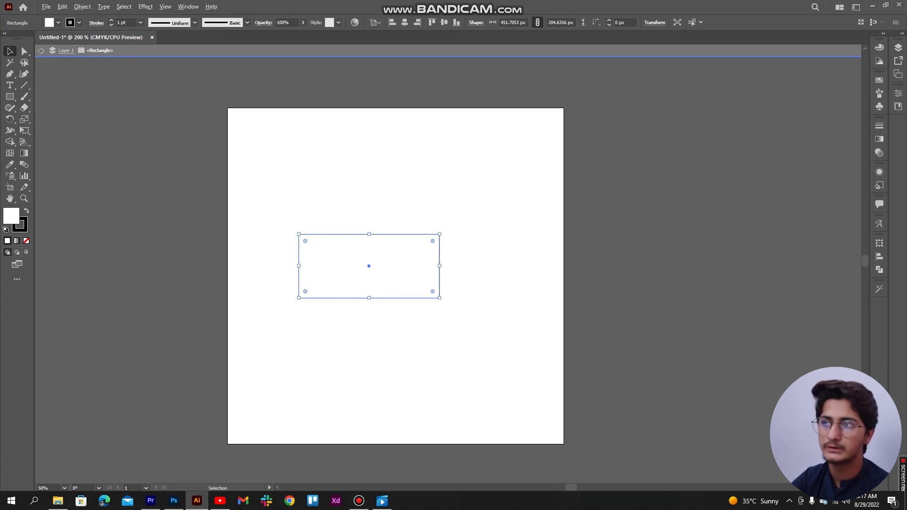
{"action": "scroll", "coordinate": [486, 255], "scroll_direction": "down", "scroll_amount": 3}
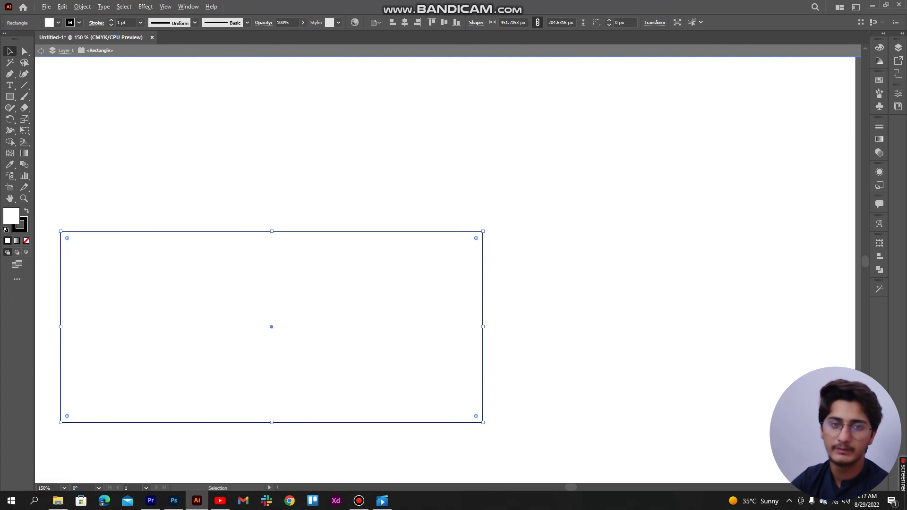
{"action": "scroll", "coordinate": [487, 255], "scroll_direction": "down", "scroll_amount": 3}
{"action": "scroll", "coordinate": [405, 261], "scroll_direction": "up", "scroll_amount": 2}
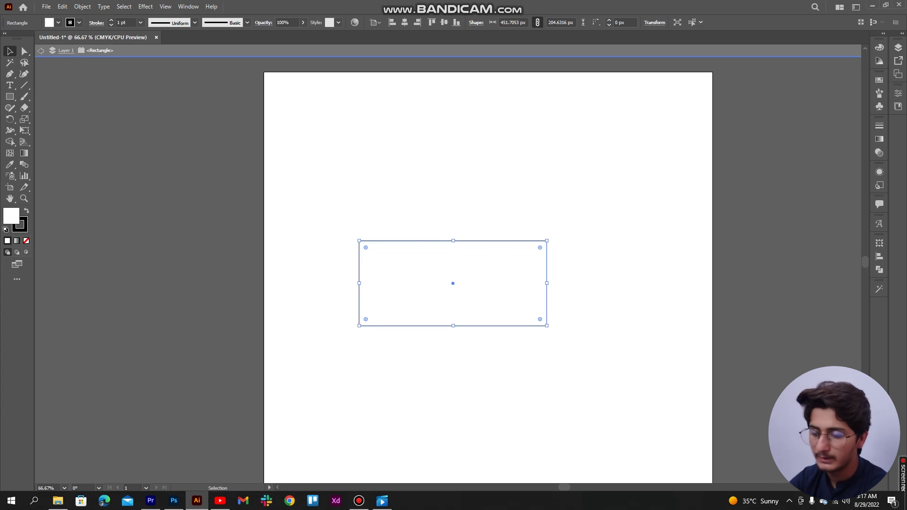
{"action": "scroll", "coordinate": [541, 242], "scroll_direction": "up", "scroll_amount": 3, "text": "alt"}
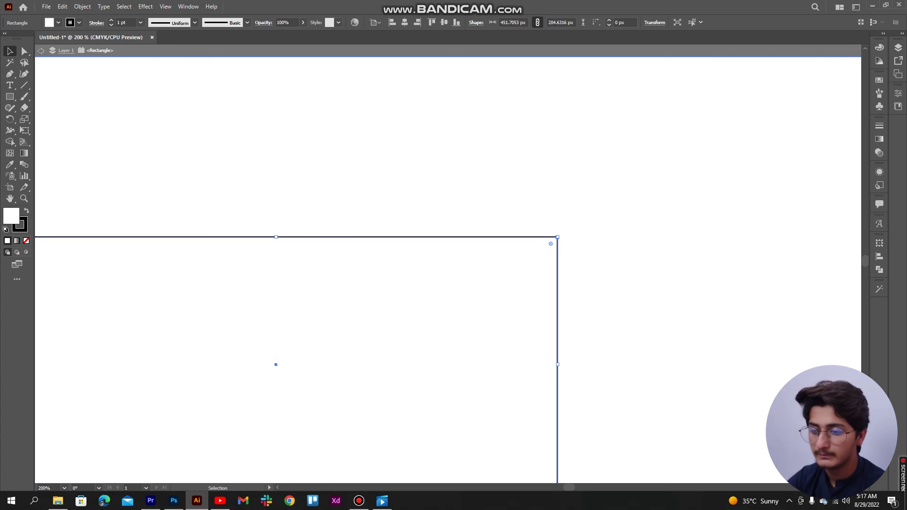
{"action": "scroll", "coordinate": [551, 240], "scroll_direction": "down", "scroll_amount": 3}
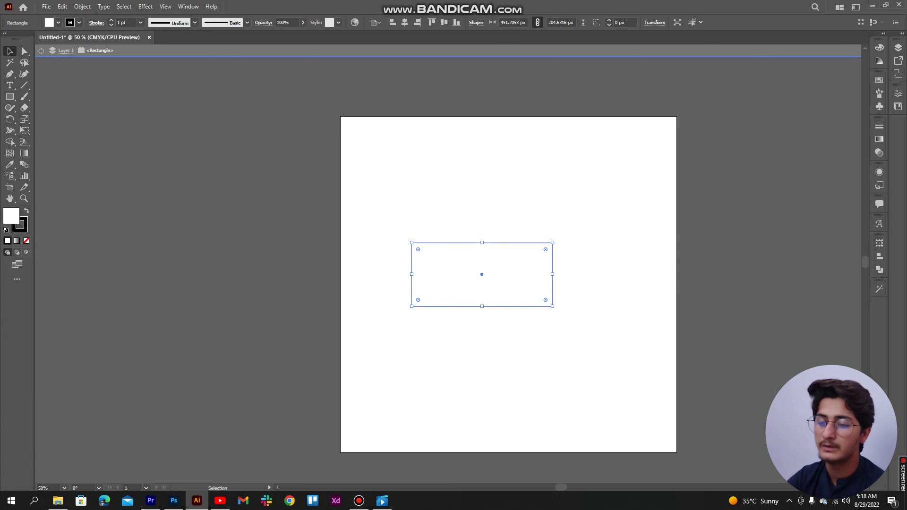
{"action": "left_click_drag", "start_coordinate": [545, 249], "coordinate": [512, 269]}
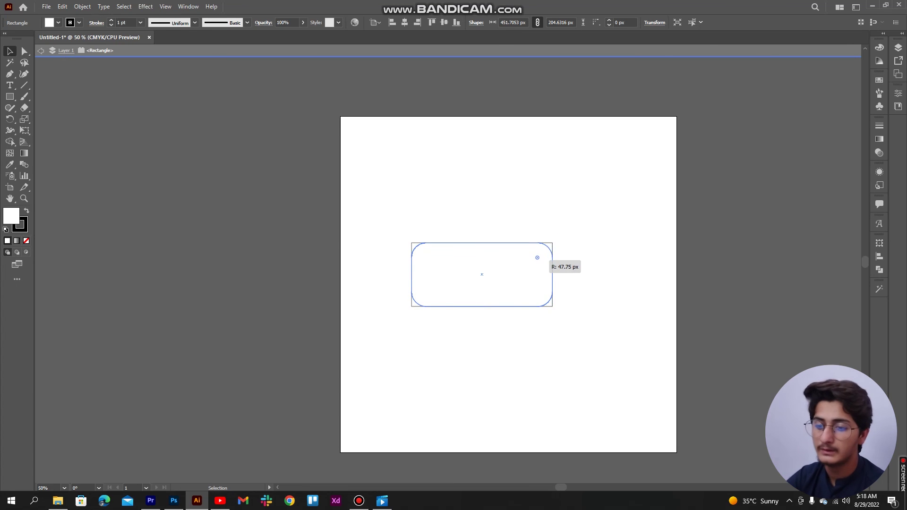
{"action": "left_click_drag", "start_coordinate": [514, 269], "coordinate": [494, 279]}
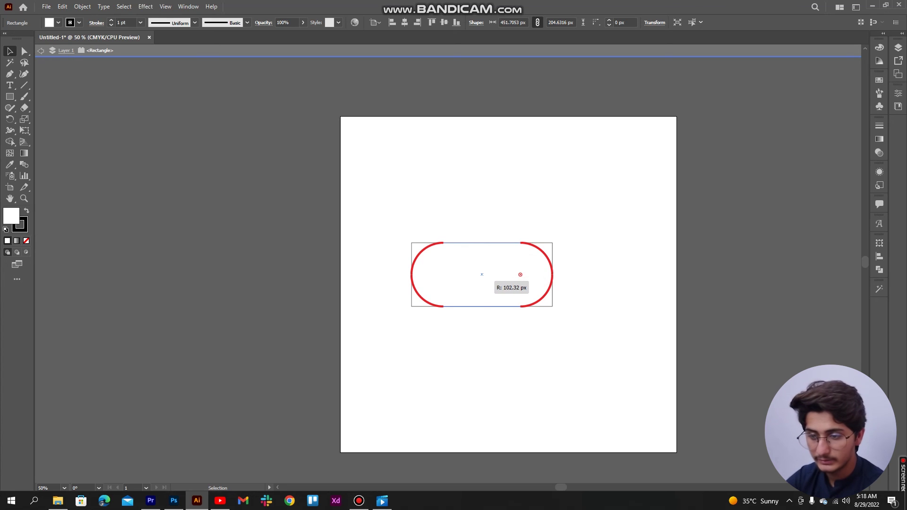
{"action": "left_click_drag", "start_coordinate": [494, 279], "coordinate": [494, 280]}
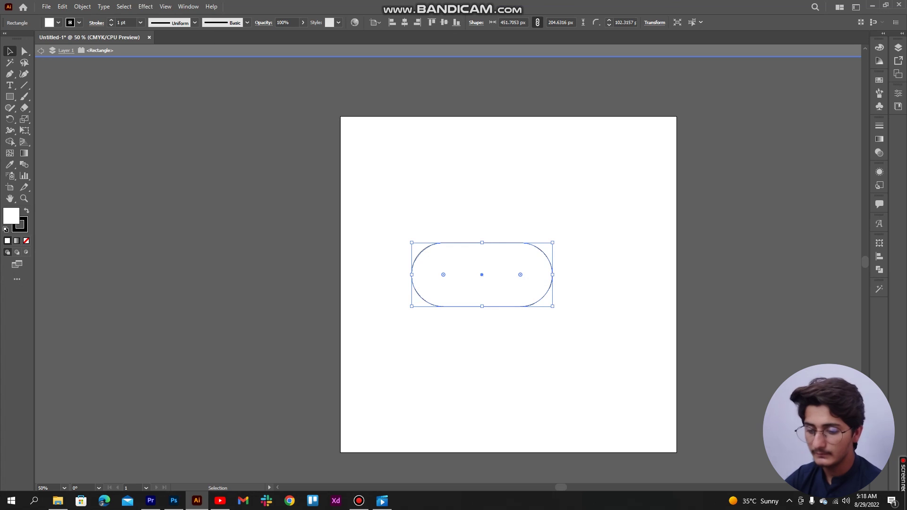
{"action": "left_click_drag", "start_coordinate": [520, 274], "coordinate": [581, 328]}
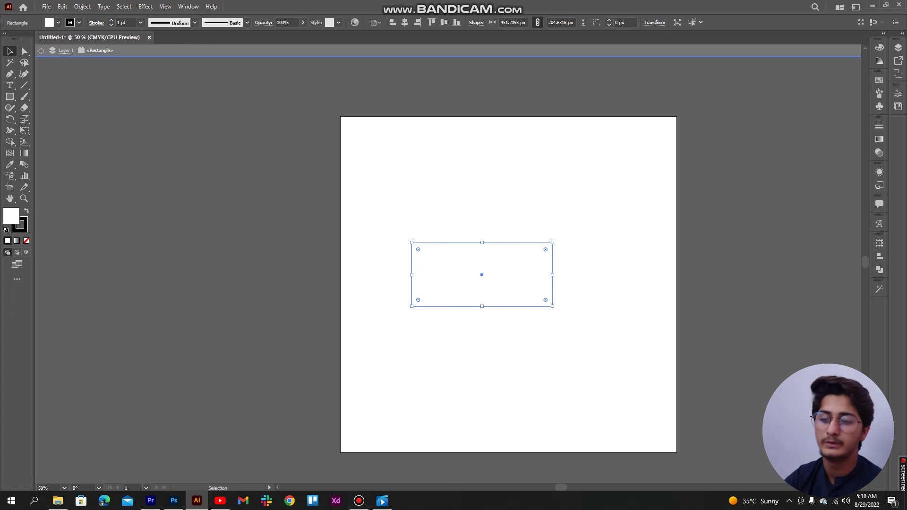
{"action": "key", "text": "ctrl+shift+a"}
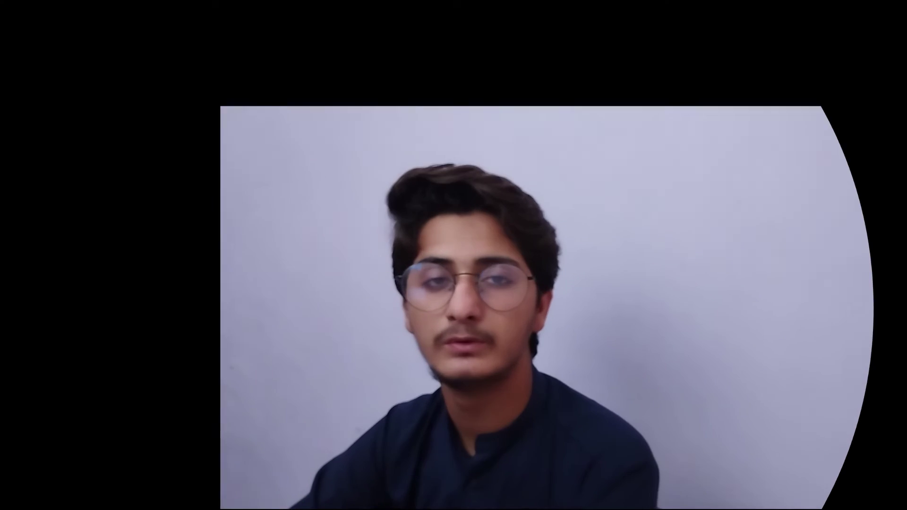